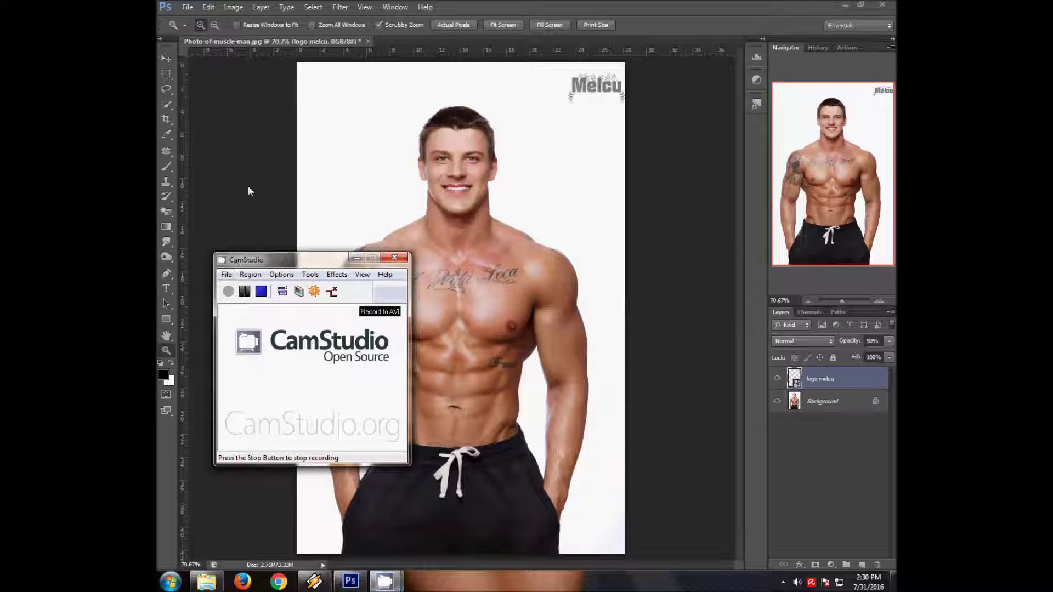
Place the bearded man photo 29 into the image
left_click(207, 584)
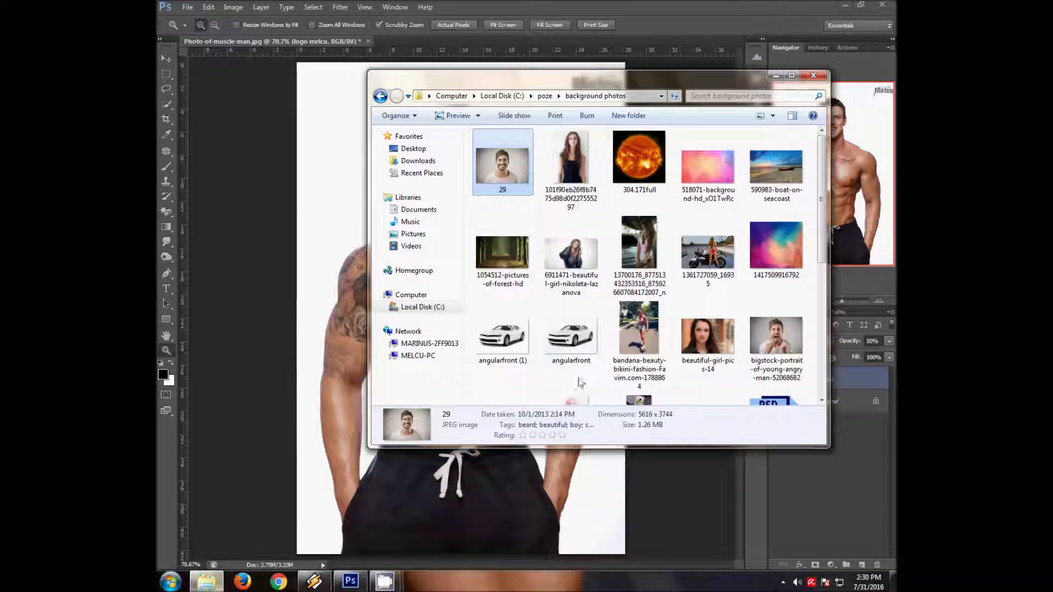
scroll(607, 341, "down", 3)
scroll(606, 341, "down", 2)
scroll(606, 344, "up", 5)
left_click(346, 298)
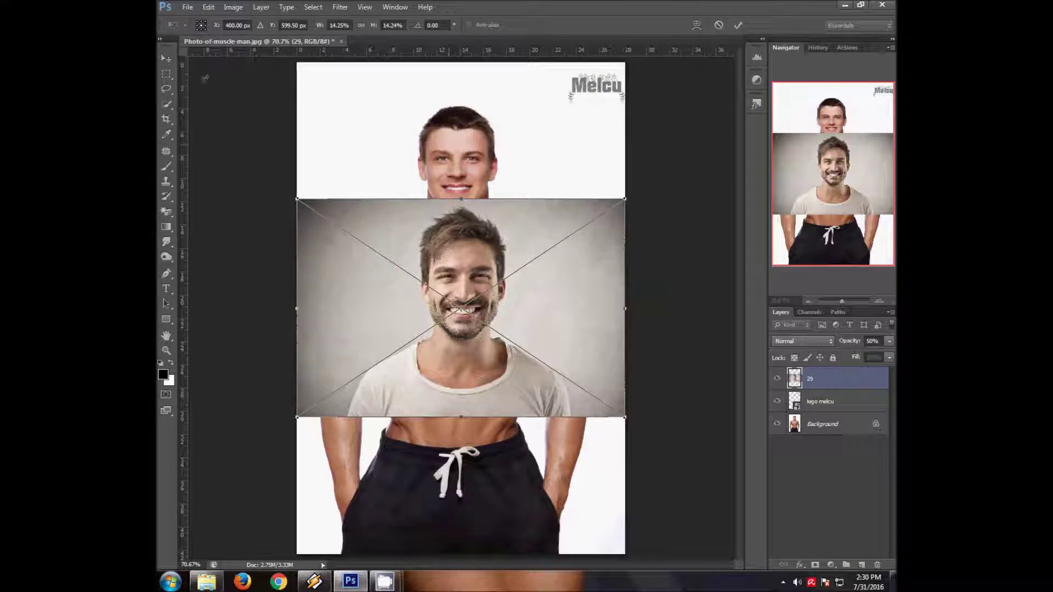
left_click(166, 74)
left_click(475, 219)
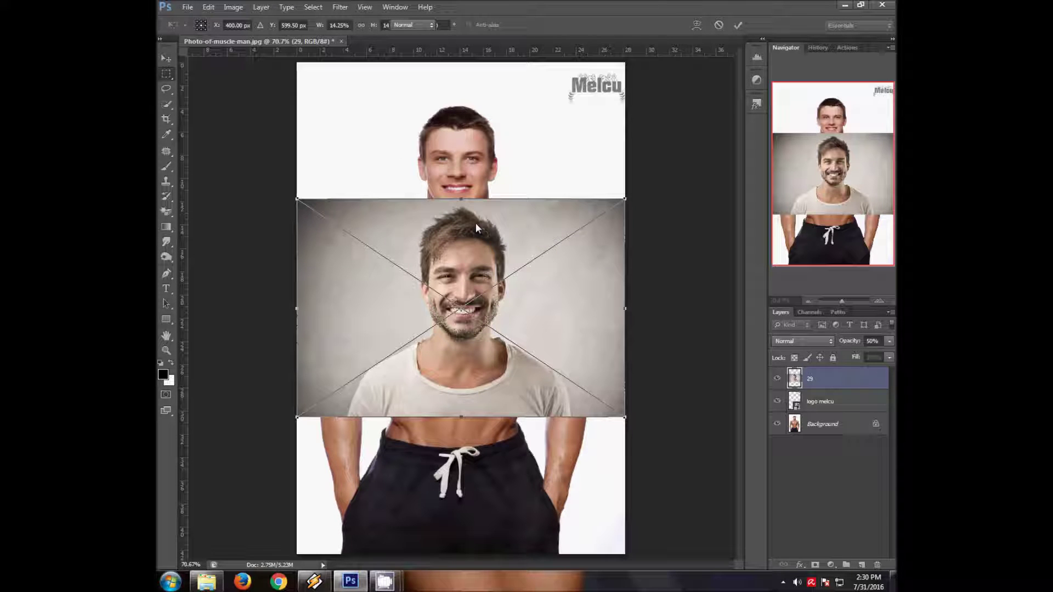
Zoom in and trace around the bearded face with the Lasso tool
left_click_drag(843, 301, 852, 298)
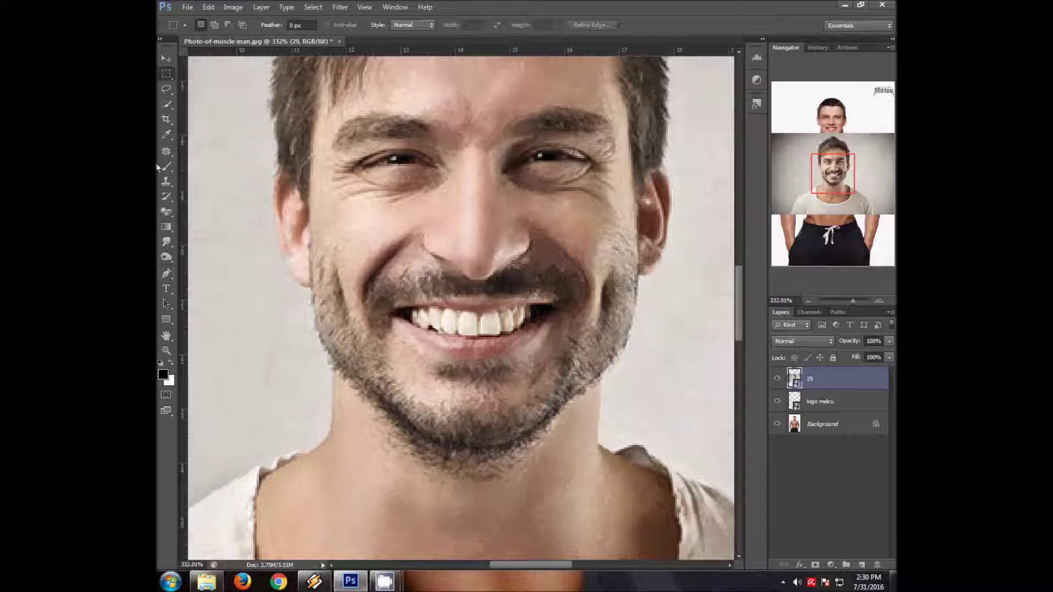
left_click(166, 88)
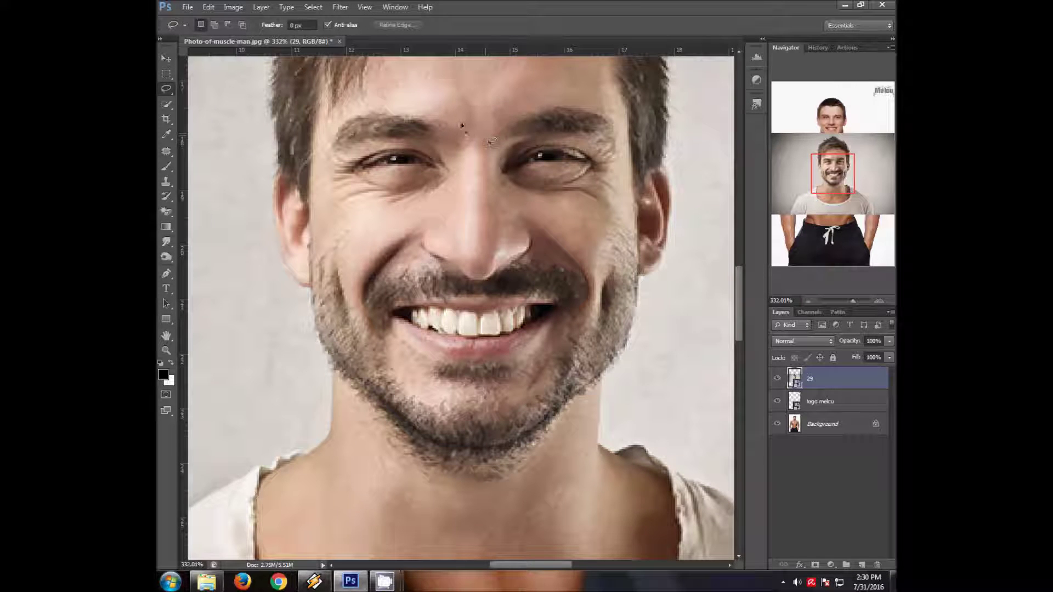
left_click_drag(433, 98, 381, 103)
left_click_drag(329, 178, 359, 257)
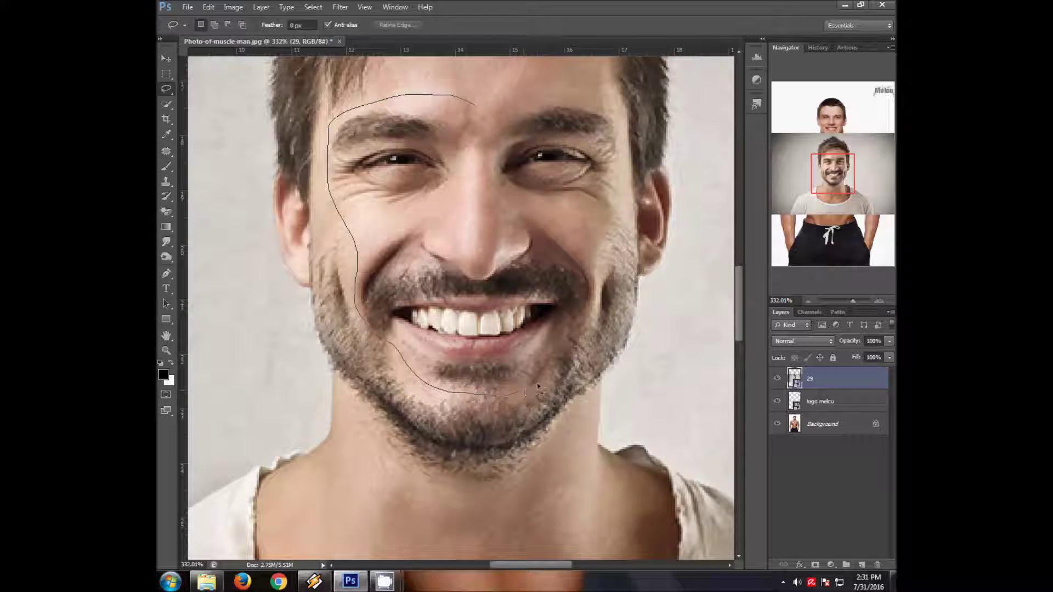
left_click_drag(559, 355, 575, 329)
mouse_move(601, 102)
left_mouse_down()
mouse_move(530, 95)
mouse_move(477, 105)
left_mouse_up()
Copy the selected face to a new Layer 1 and hide layer 29
right_click(485, 225)
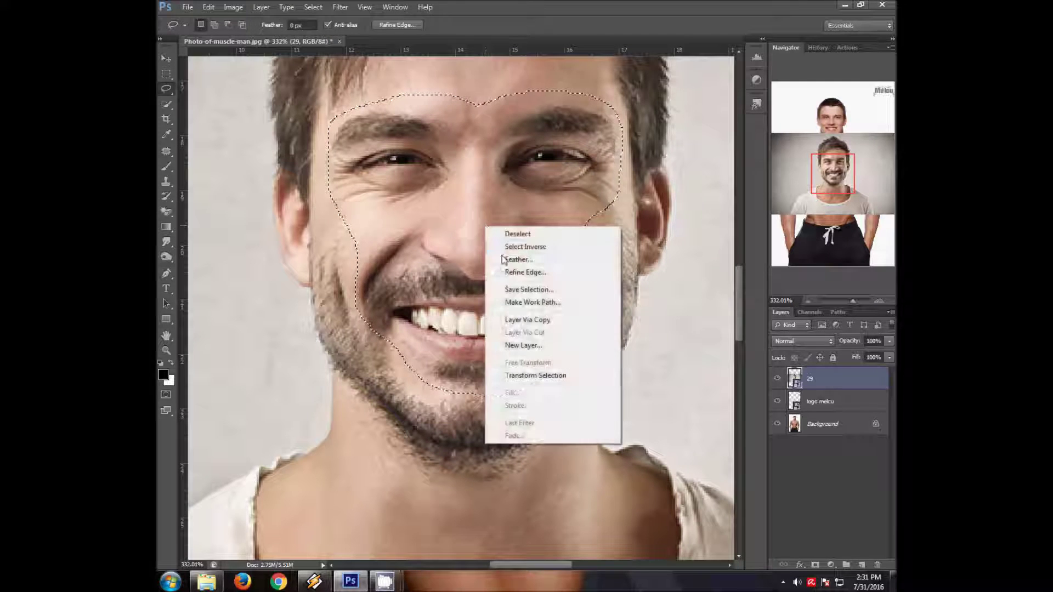
left_click(529, 318)
left_click(777, 401)
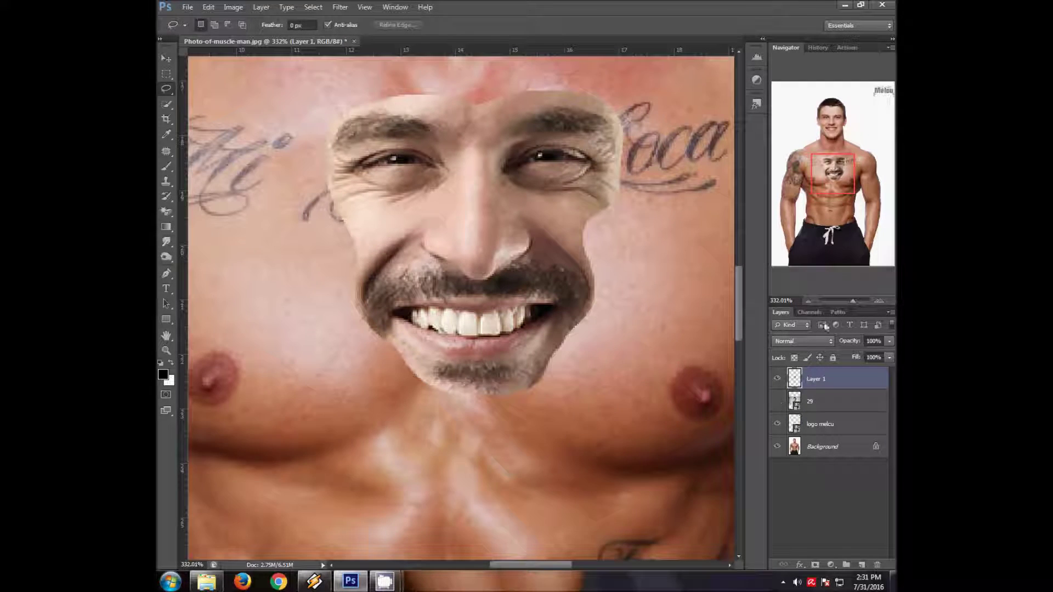
Move the copied face from the chest up onto the muscle man's face
left_click_drag(838, 175, 838, 149)
left_click(166, 58)
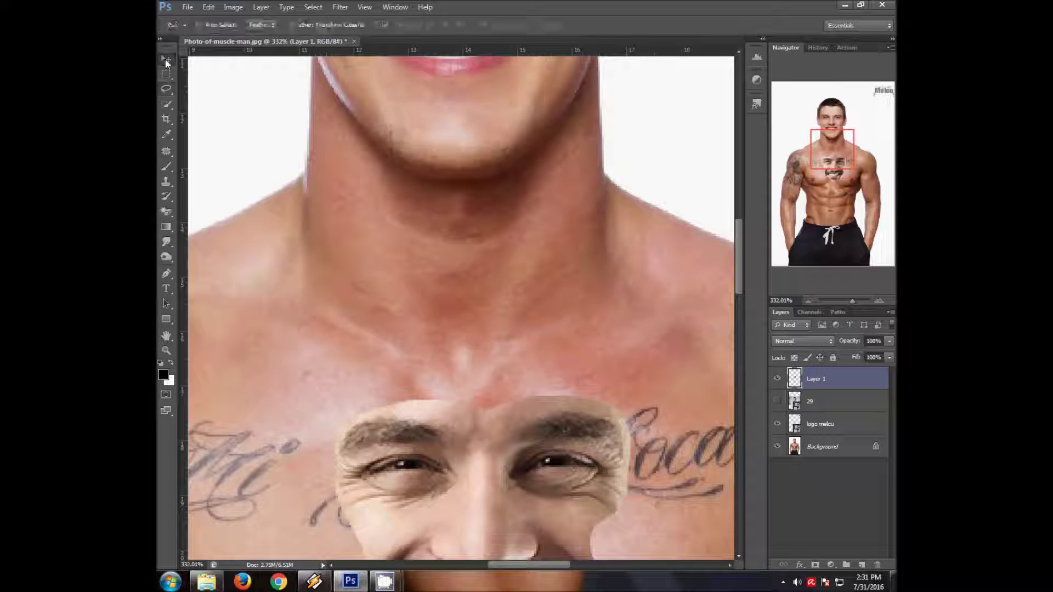
mouse_move(491, 486)
left_mouse_down()
mouse_move(469, 81)
mouse_move(513, 388)
left_mouse_up()
left_click_drag(529, 445, 528, 352)
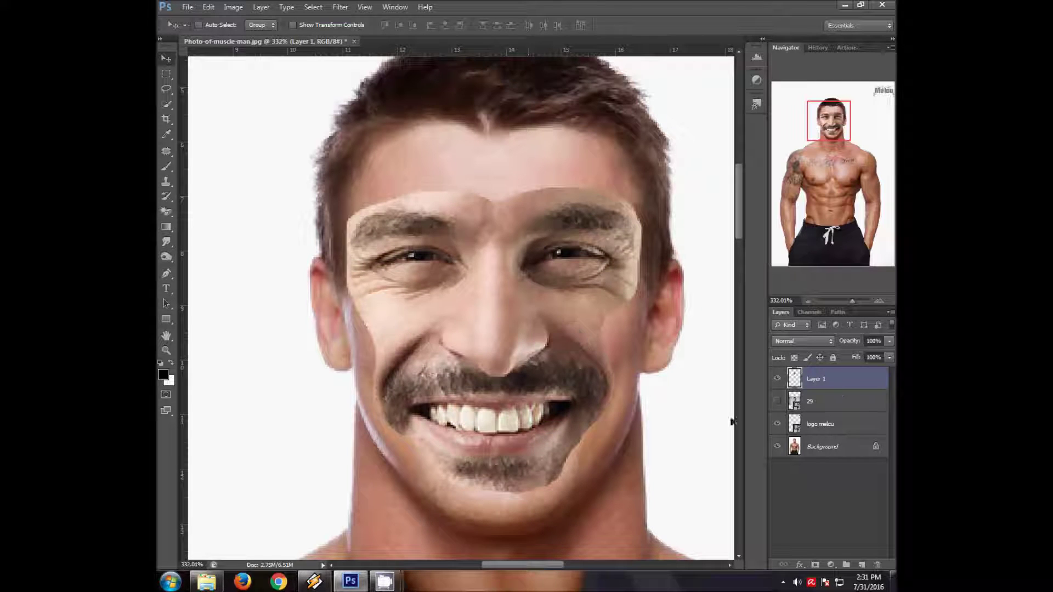
Convert Layer 1 to a Smart Object and lower its opacity to about 40%
left_click_drag(847, 344, 820, 344)
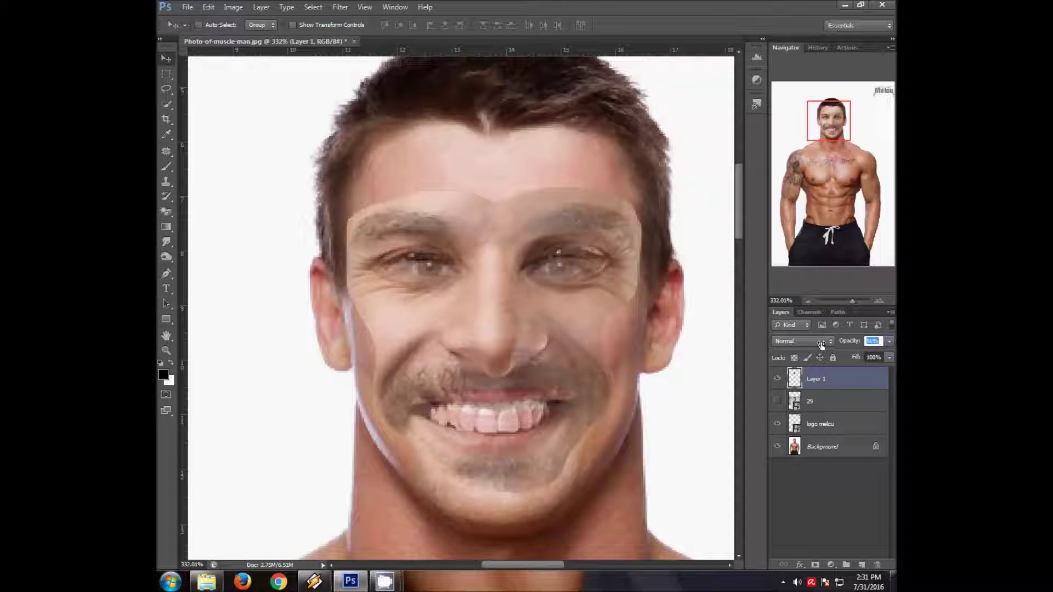
right_click(836, 378)
left_click(854, 342)
left_click_drag(845, 344, 877, 344)
right_click(809, 379)
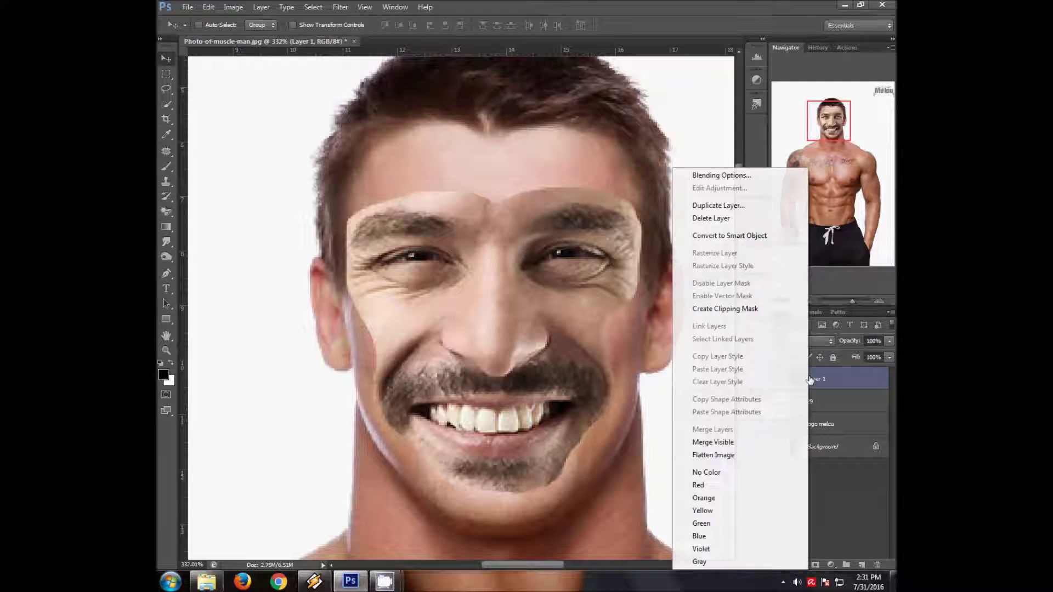
left_click(748, 237)
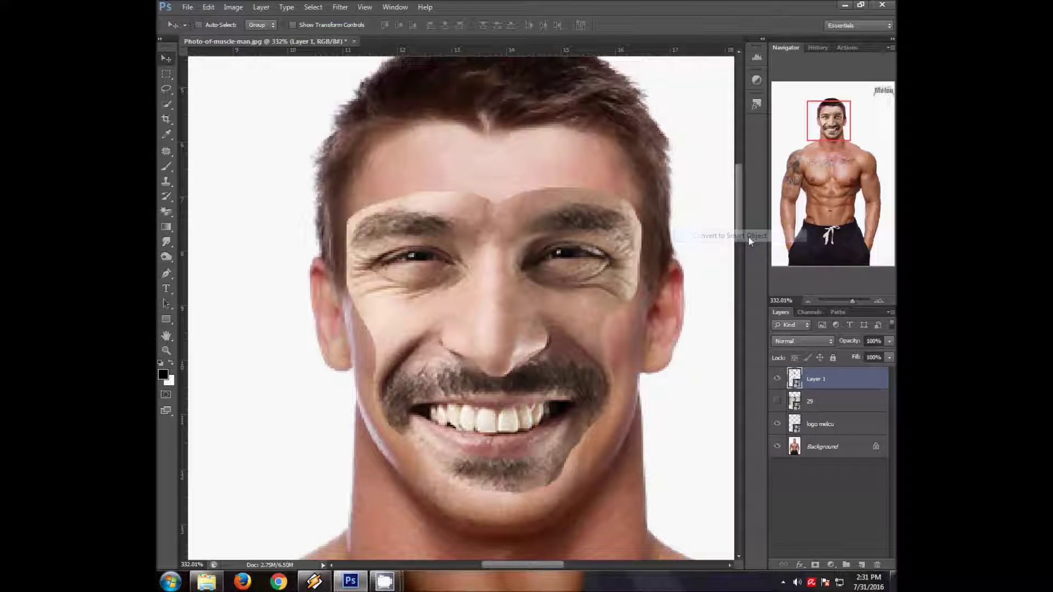
left_click_drag(850, 341, 808, 343)
Free Transform the face: scale to about 92%, nudge left and up, rotate 0.65°
key("m")
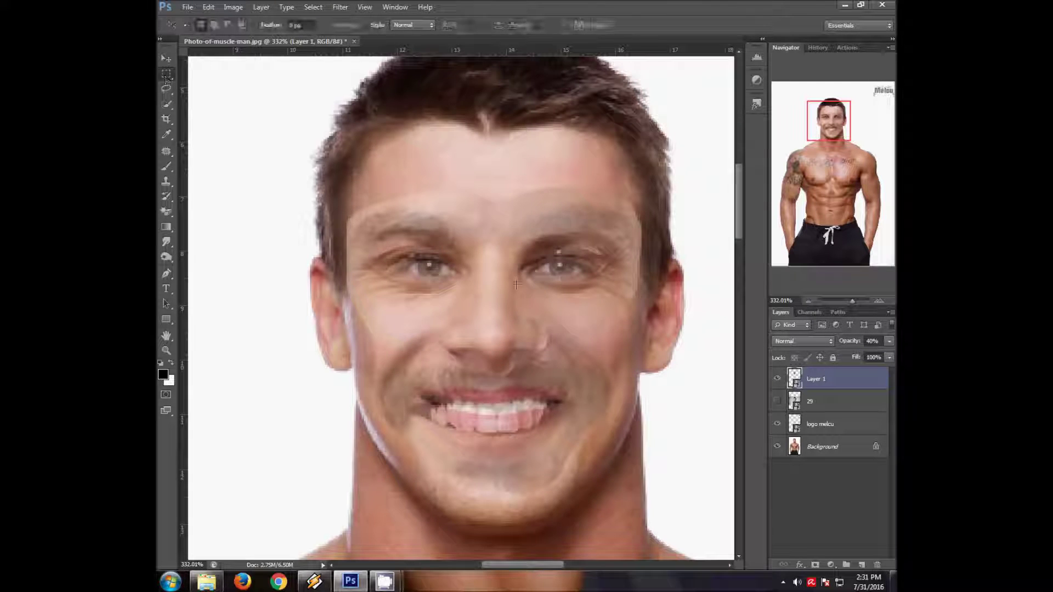
right_click(517, 286)
left_click(558, 426)
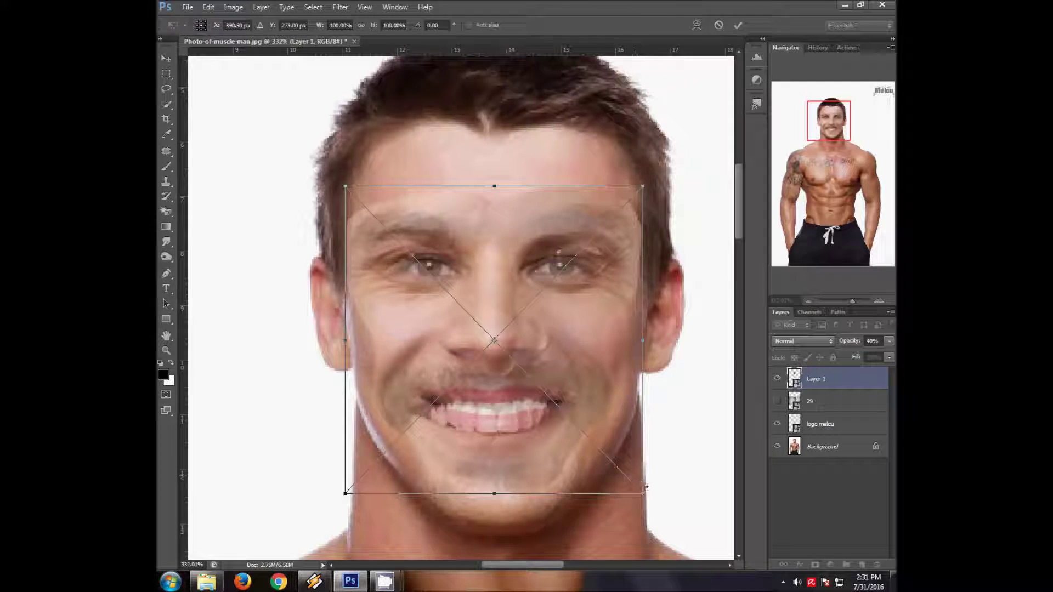
left_click_drag(645, 497, 633, 483)
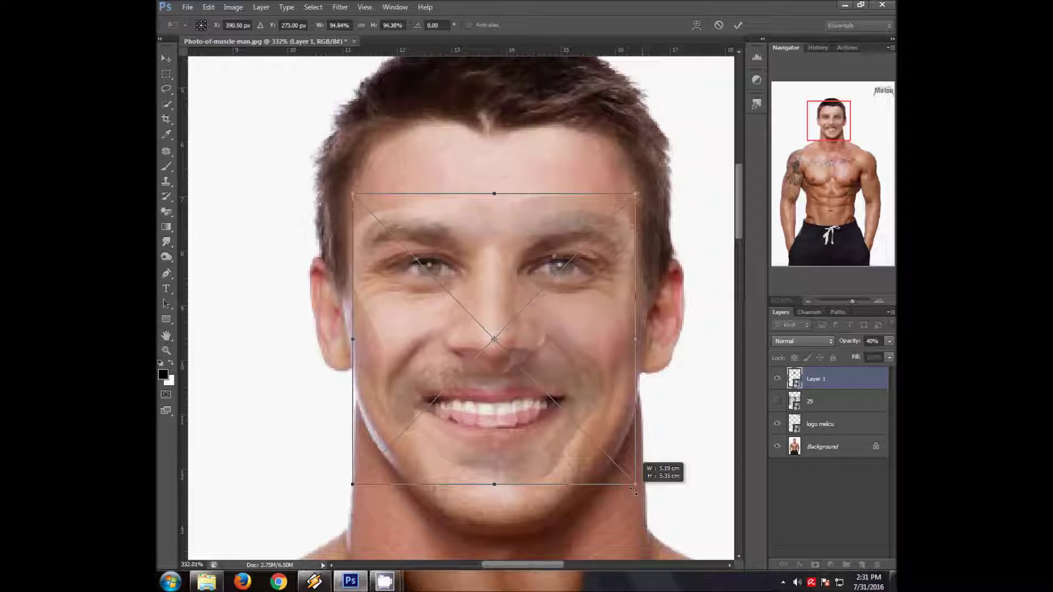
left_click_drag(577, 371, 584, 371)
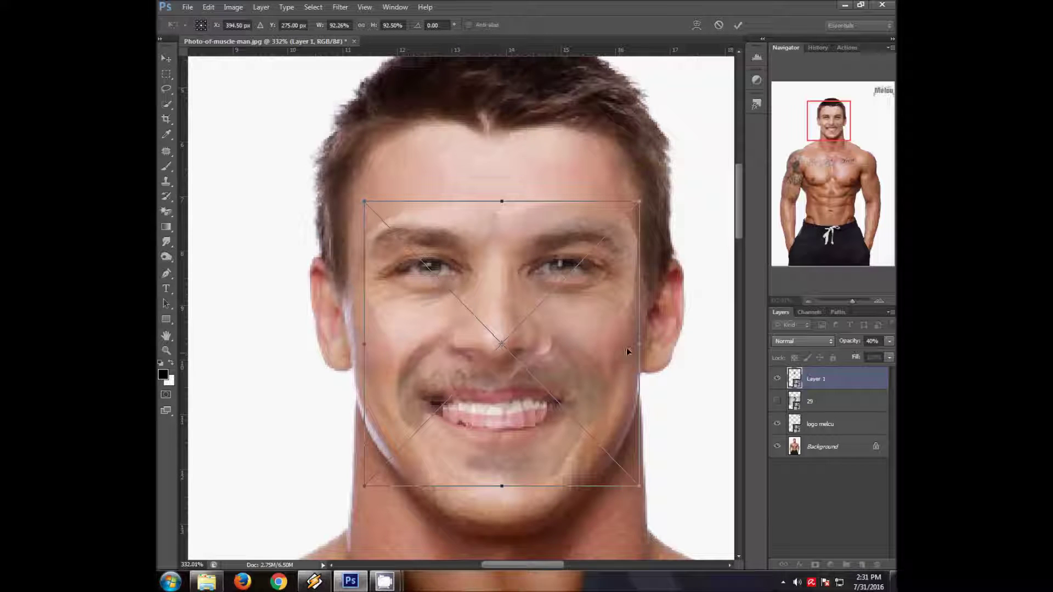
left_click_drag(610, 377, 606, 376)
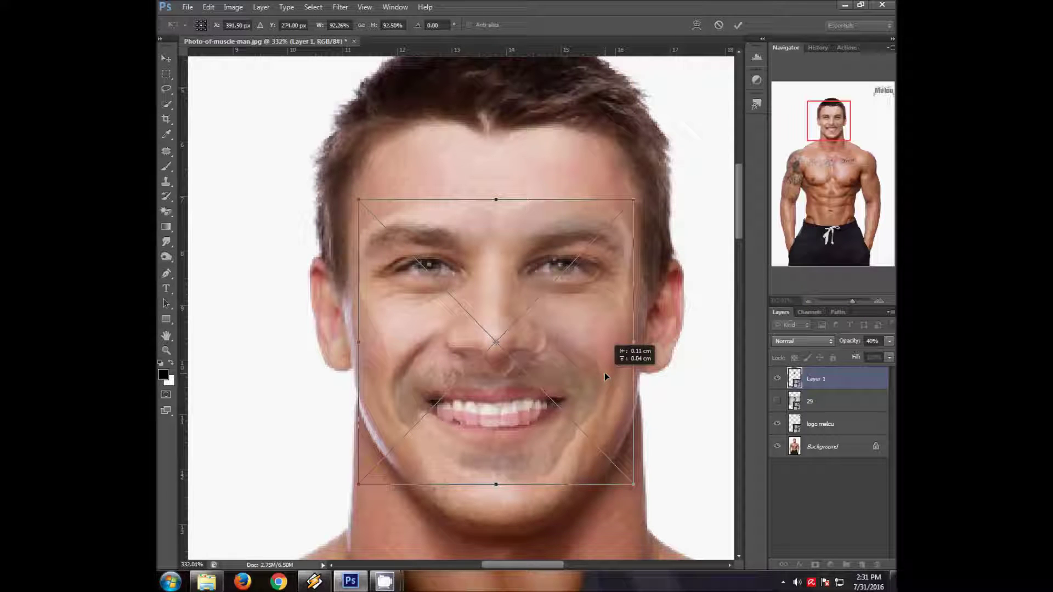
left_click_drag(684, 349, 686, 352)
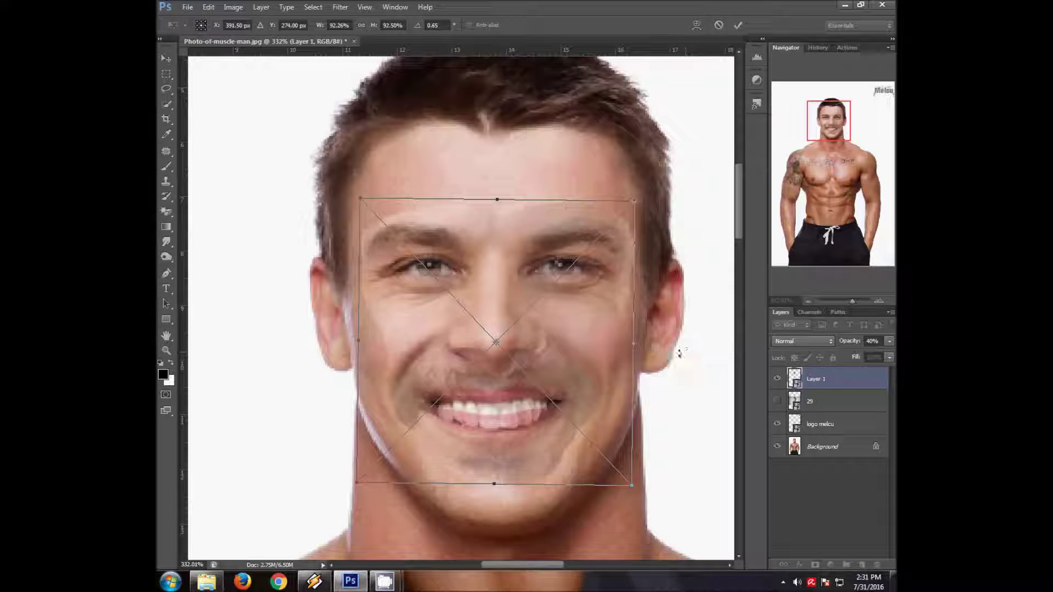
Commit the transformation and return the face layer to 100% opacity
left_click(166, 73)
left_click(470, 219)
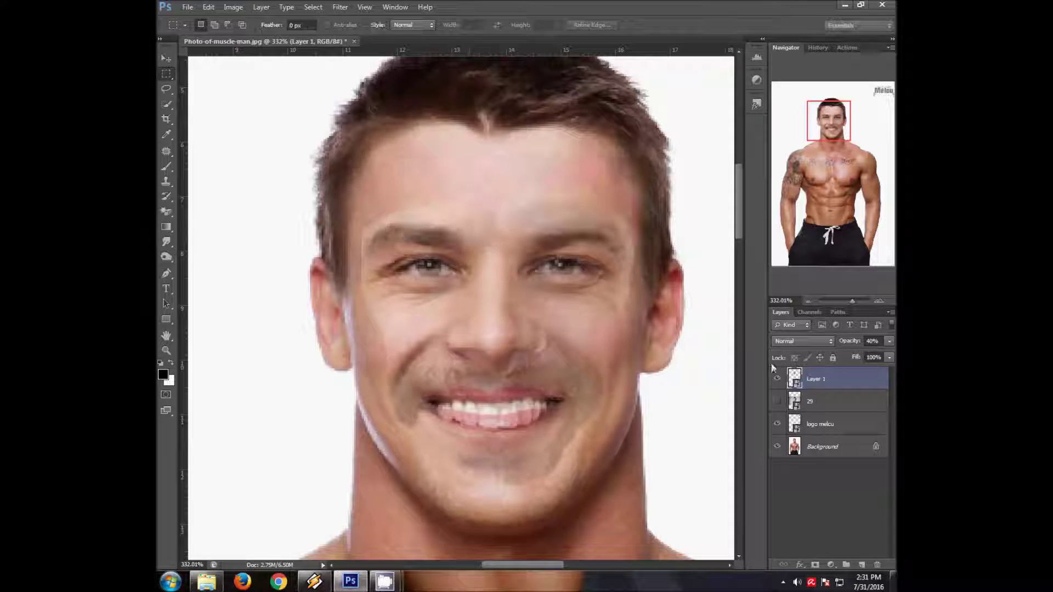
type("100")
key("Return")
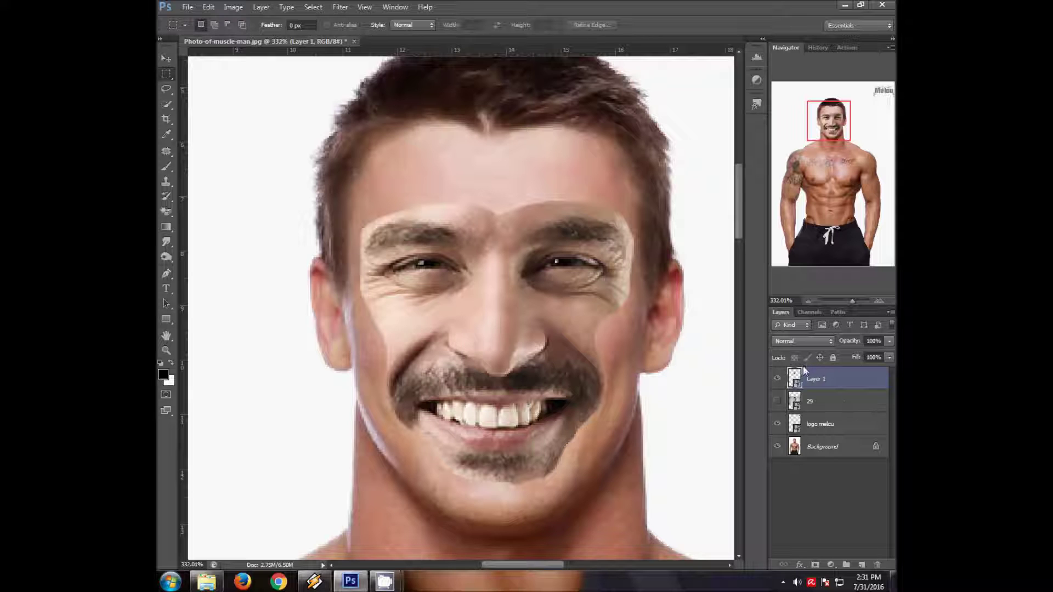
Rasterize Layer 1 and load its face outline as a selection
right_click(820, 377)
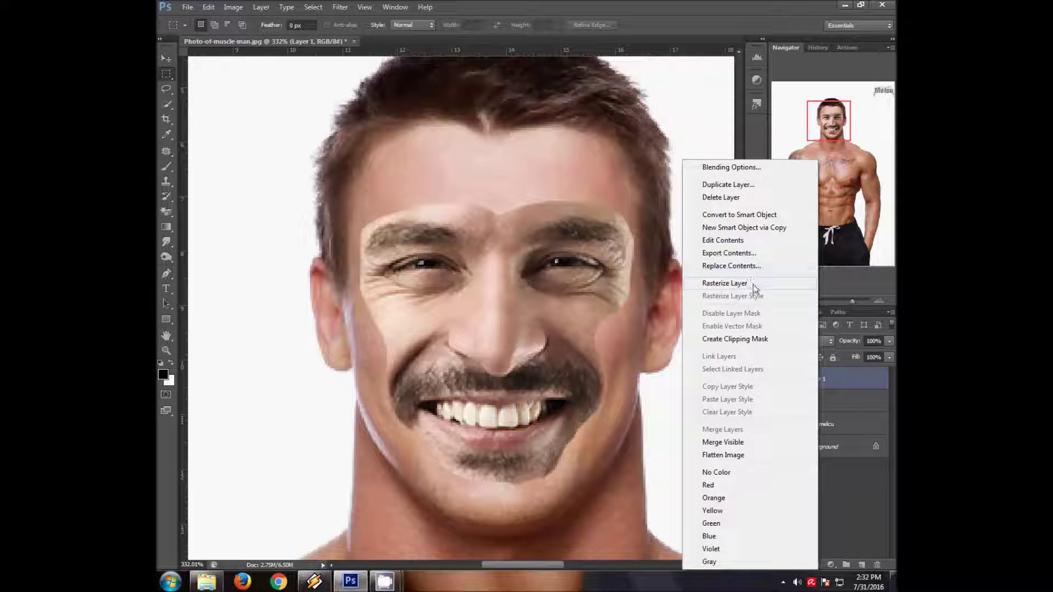
left_click(752, 285)
left_click(795, 382, "ctrl")
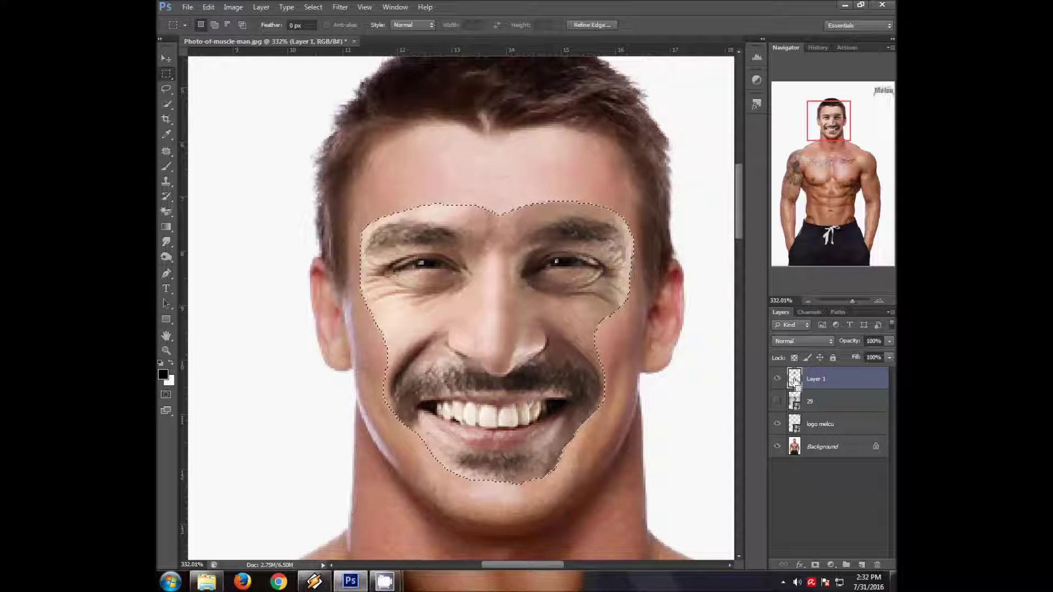
Duplicate the Background layer, then hide Layer 1 and layer 29
left_click(828, 450)
right_click(828, 450)
left_click(811, 472)
left_click(626, 180)
left_click(777, 401)
left_click(777, 378)
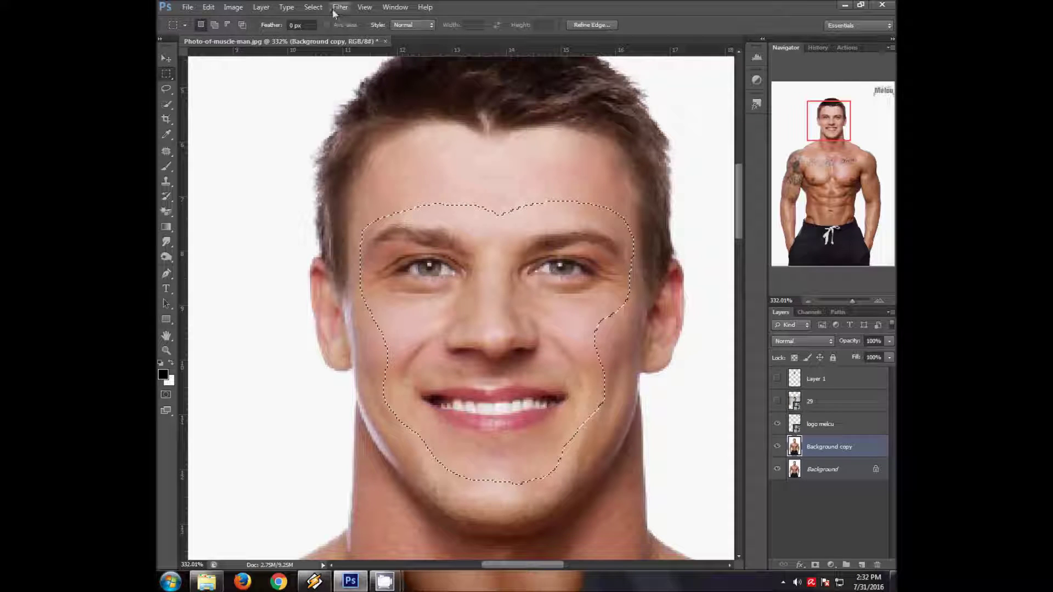
Contract the face selection by 5 pixels
left_click(313, 7)
mouse_move(322, 135)
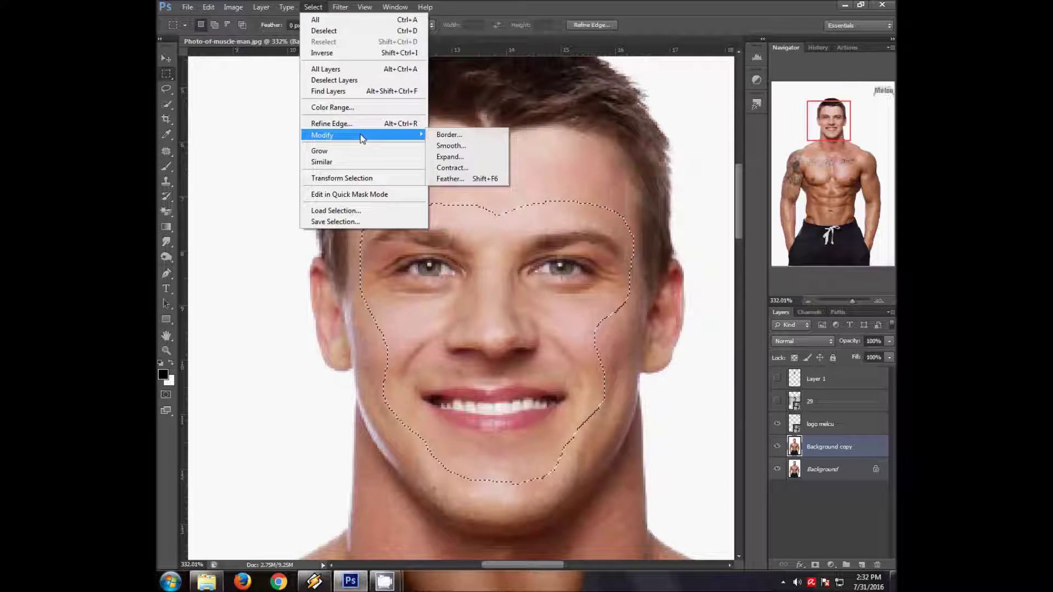
left_click(451, 168)
left_click(499, 204)
left_click(524, 204)
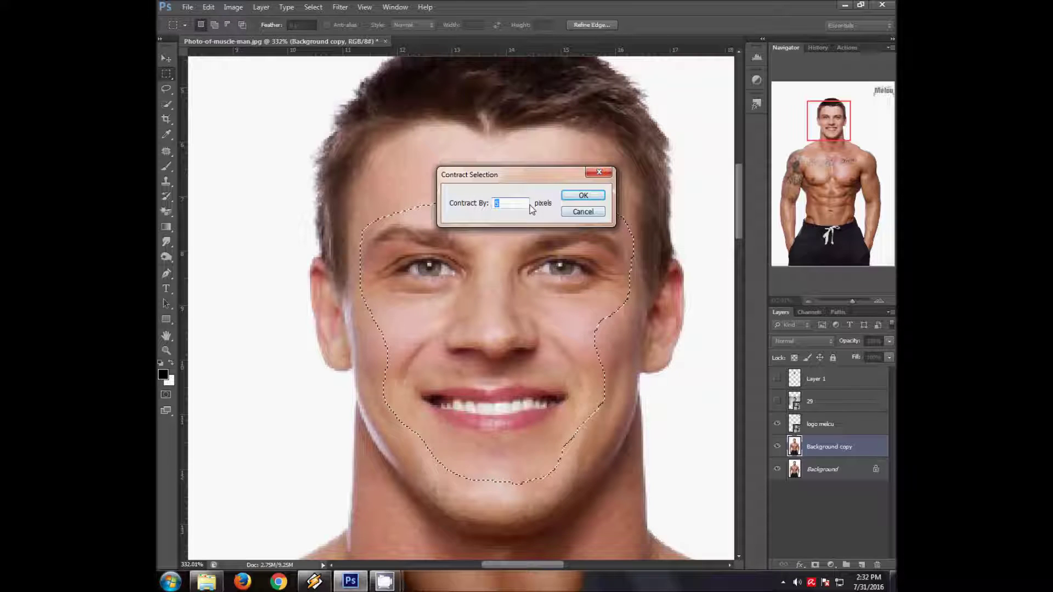
left_click(583, 195)
Cut the original face to Layer 2, then hide Layer 2 and Background
right_click(540, 264)
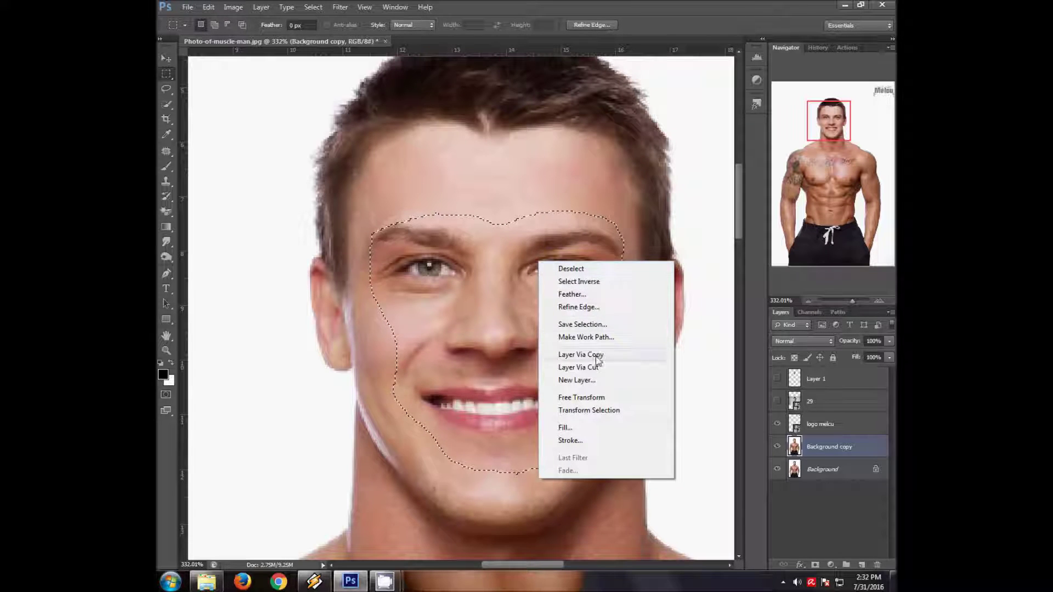
left_click(603, 367)
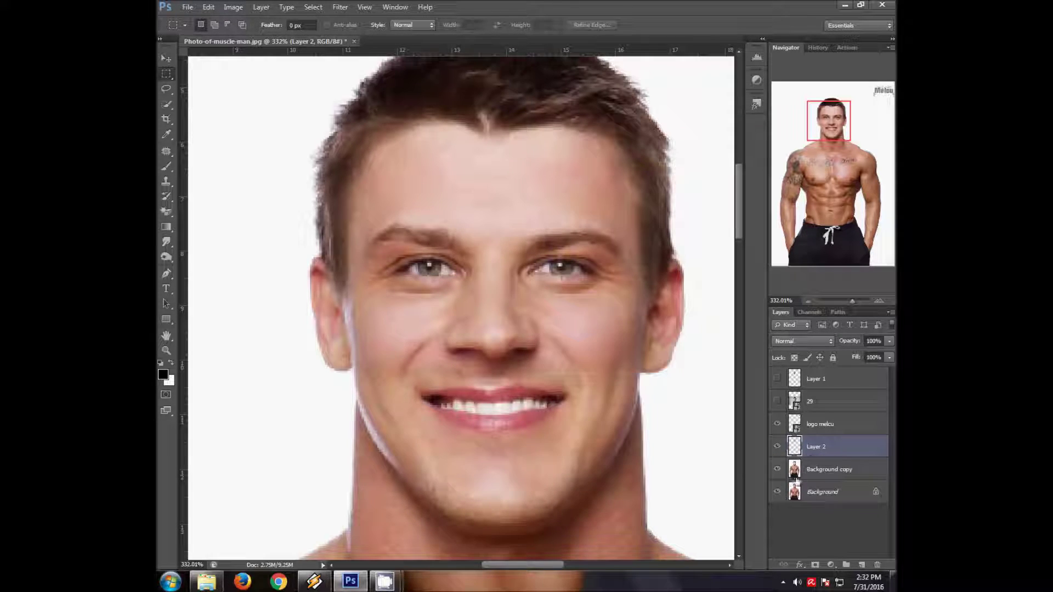
left_click(777, 446)
left_click(778, 492)
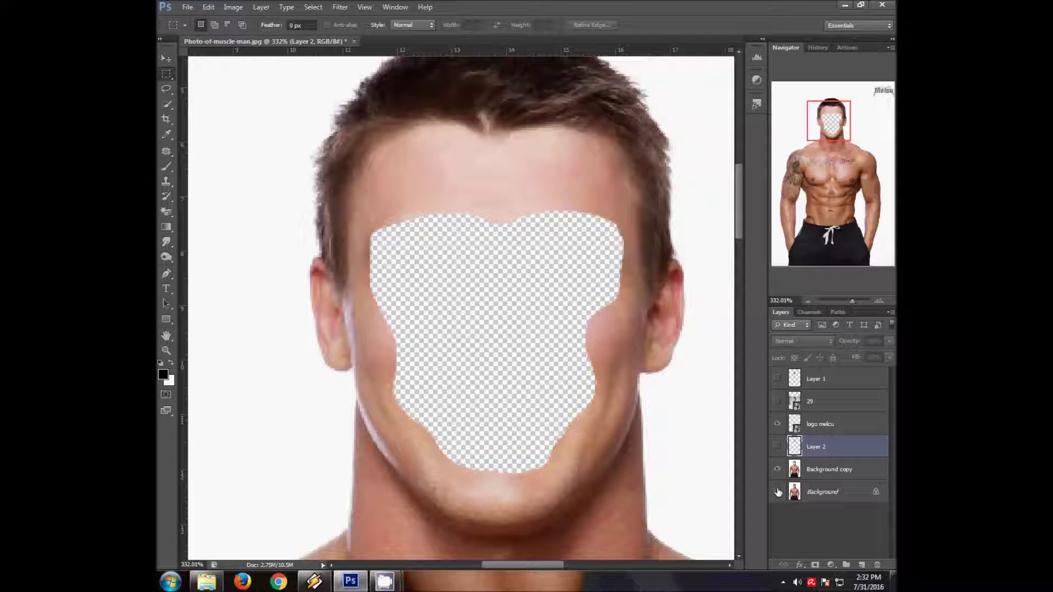
Show the new face on Layer 1 and select it together with Background copy
left_click(777, 379)
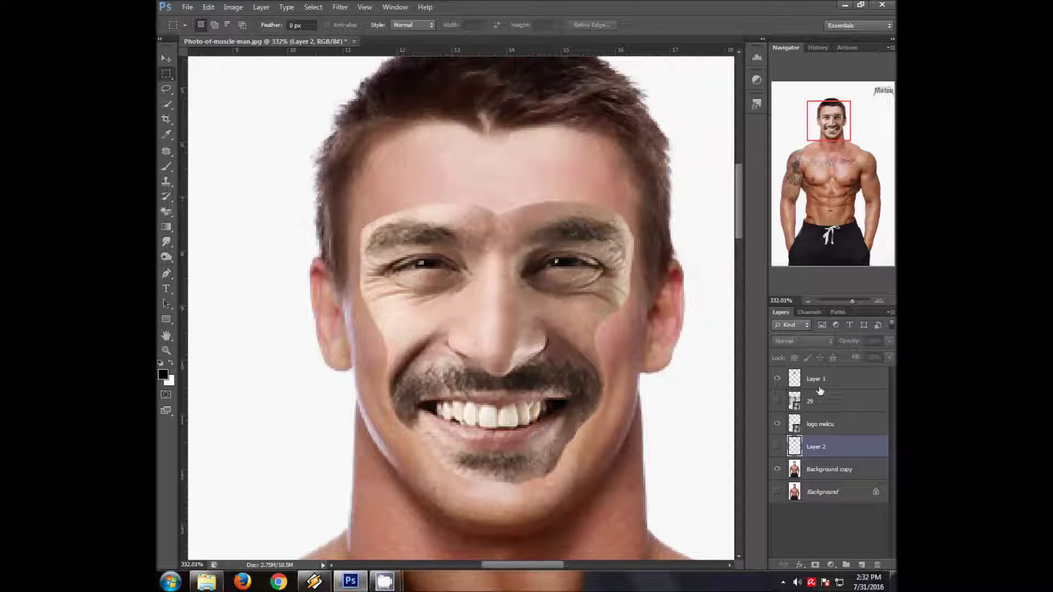
left_click(823, 385)
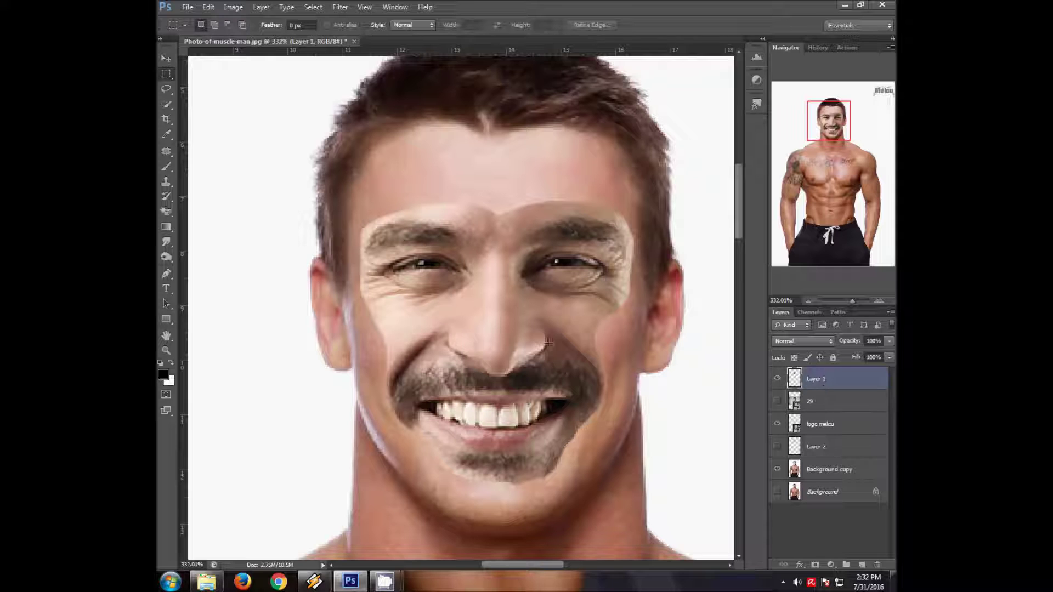
left_click(826, 471, "ctrl")
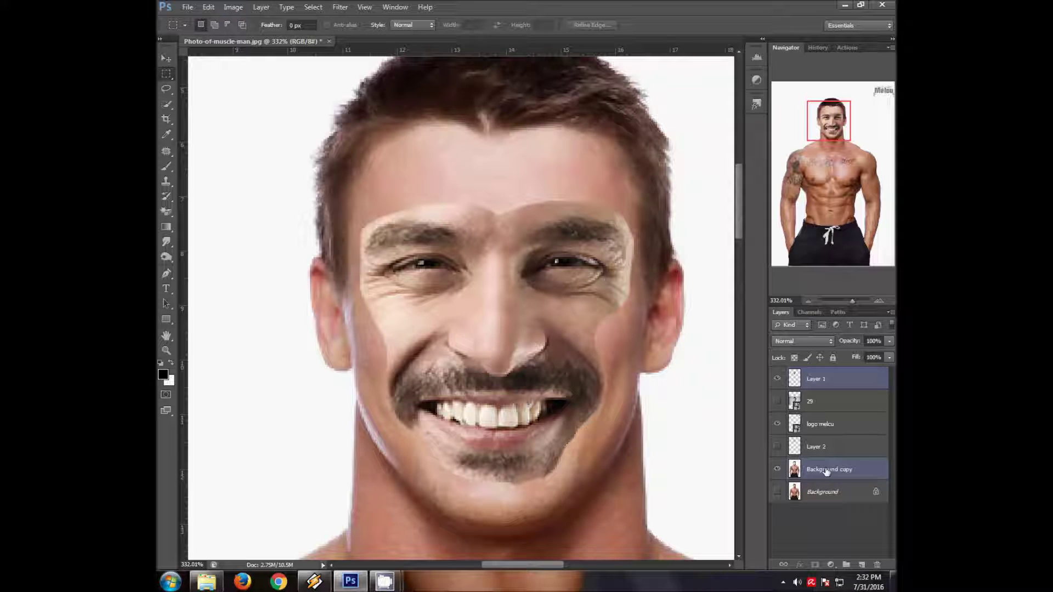
left_click(209, 7)
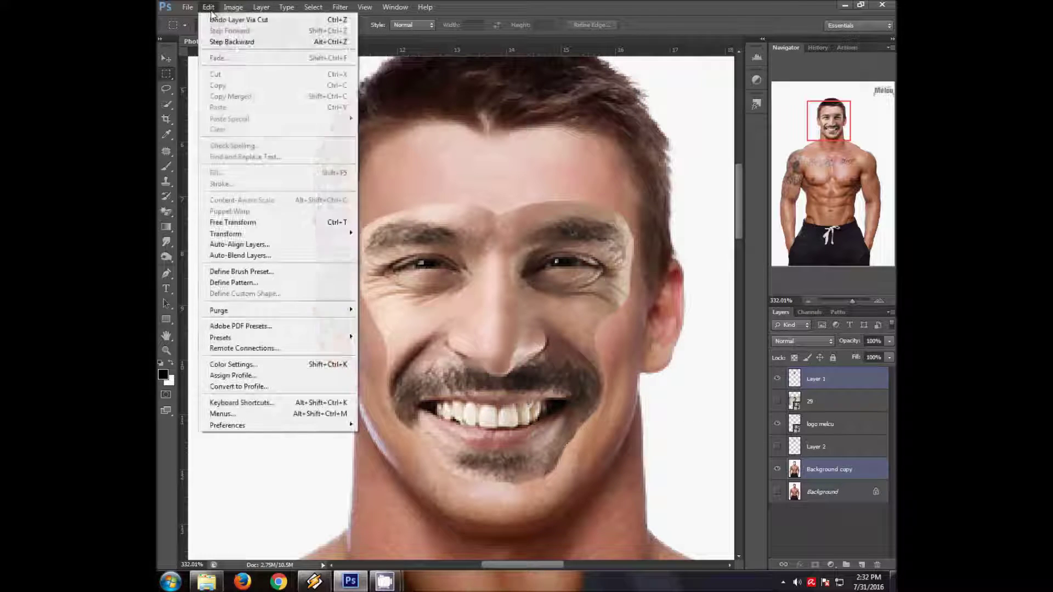
Auto-blend Layer 1 and Background copy as Panorama with Seamless Tones and Colors
left_click(264, 256)
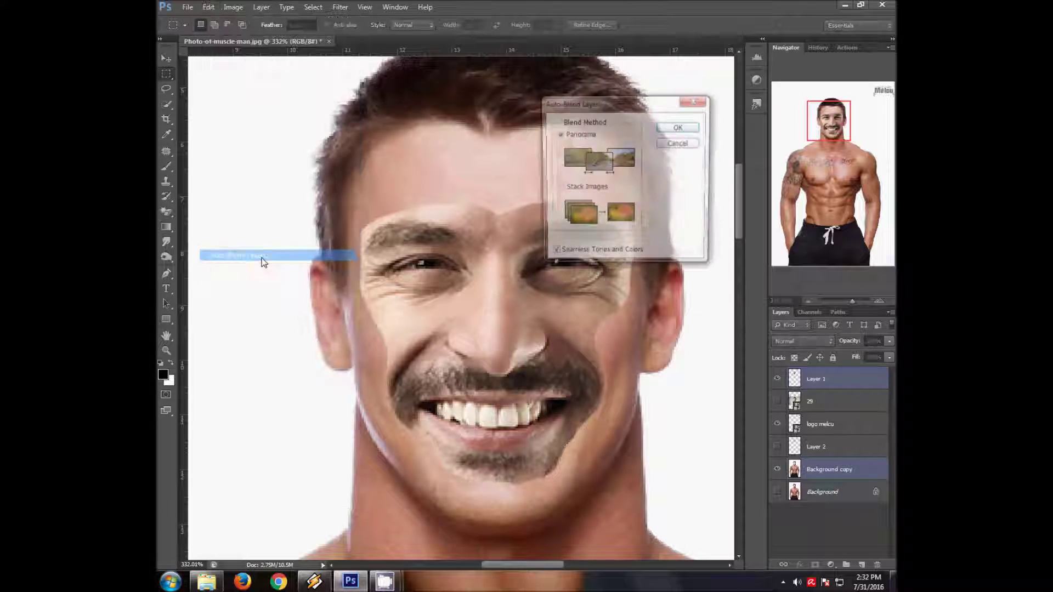
left_click_drag(631, 102, 739, 92)
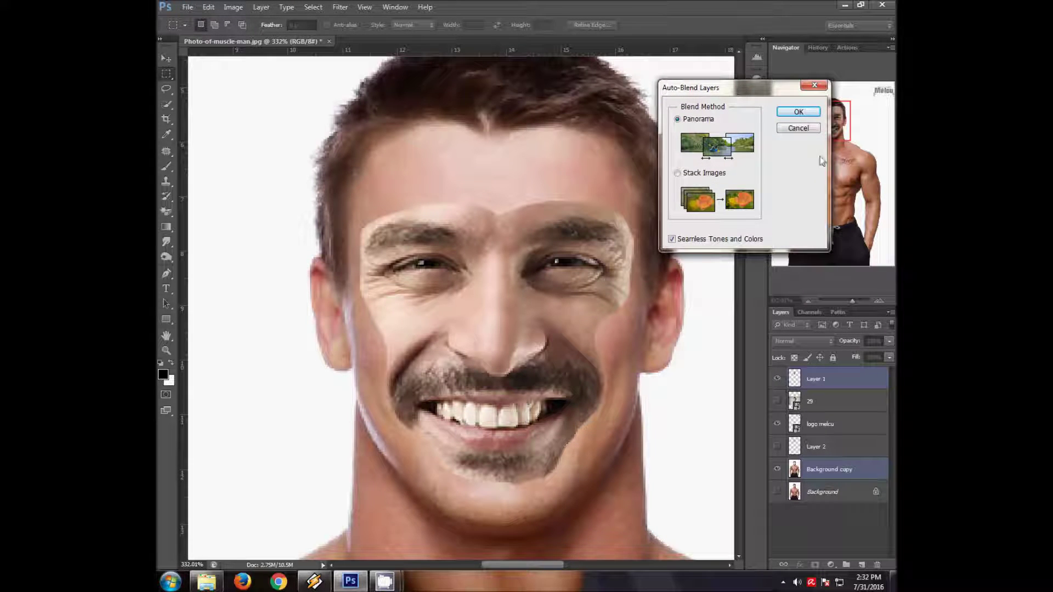
left_click(797, 114)
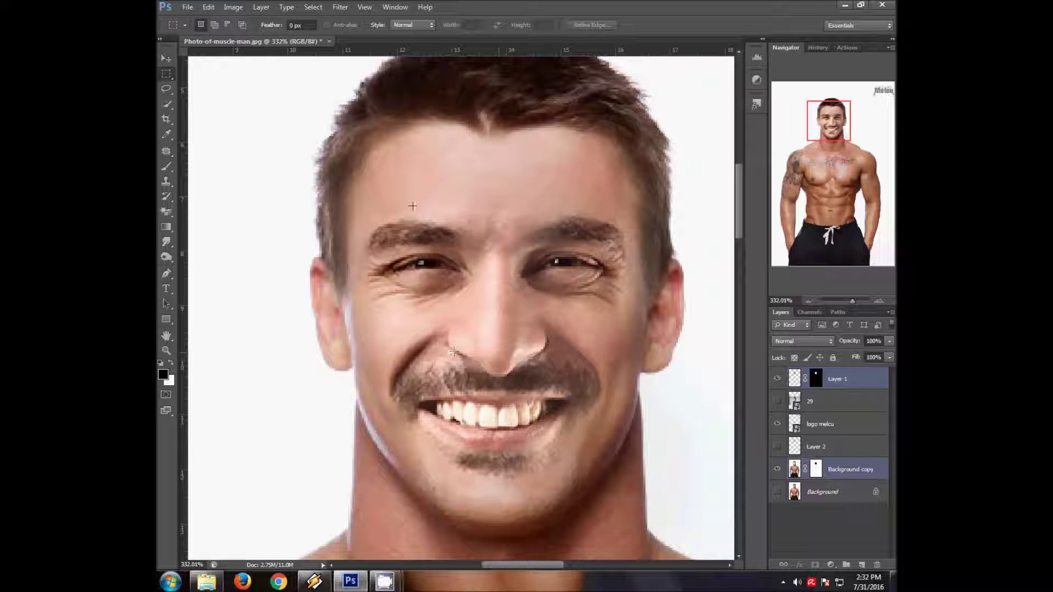
left_click(167, 349)
right_click(541, 271)
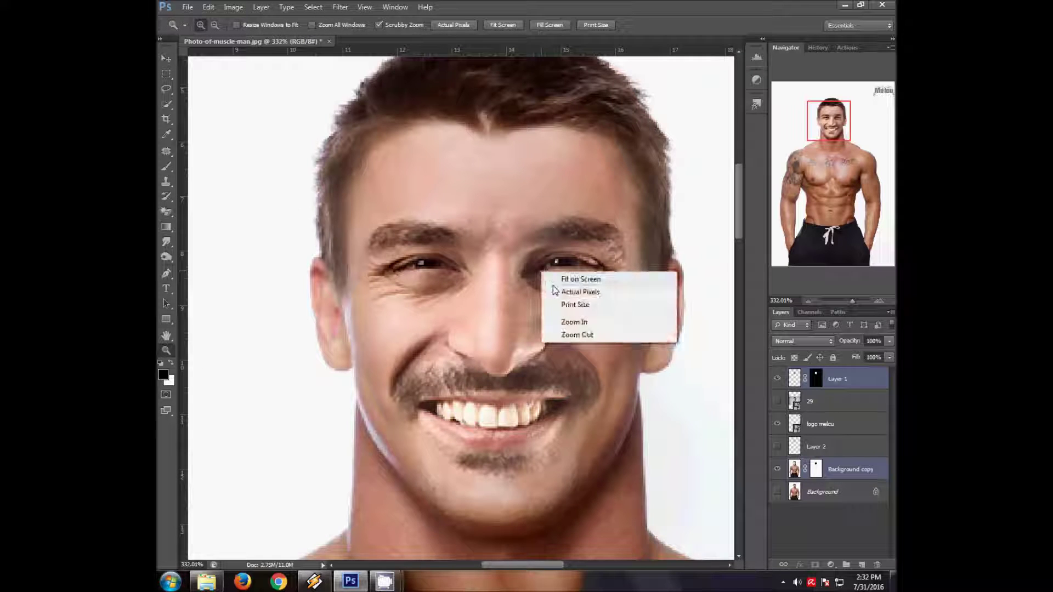
At Actual Pixels, magic-erase the white backdrop around the head on Background copy
left_click(562, 289)
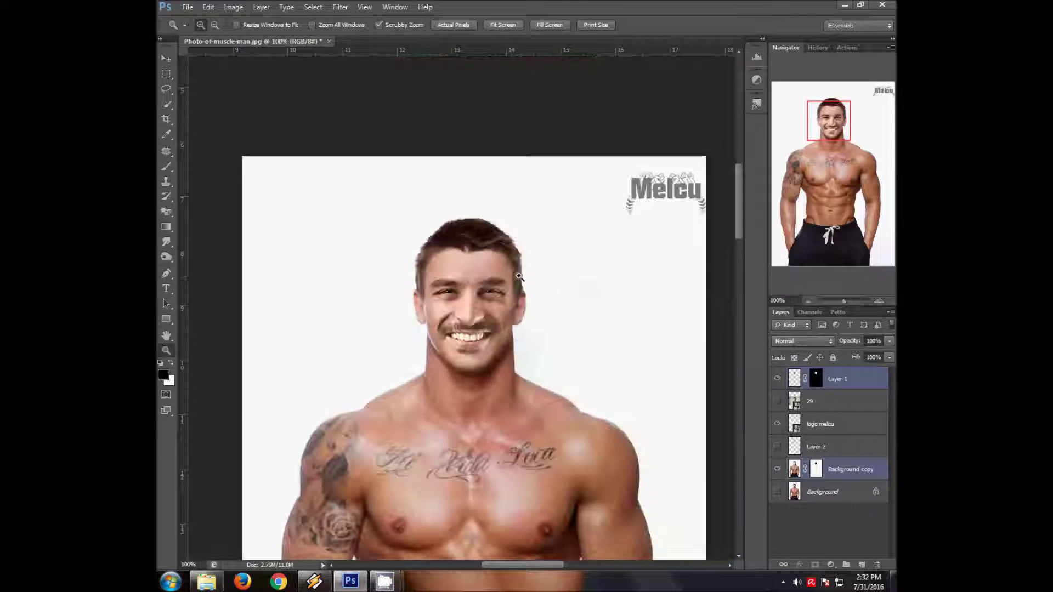
left_click(794, 469)
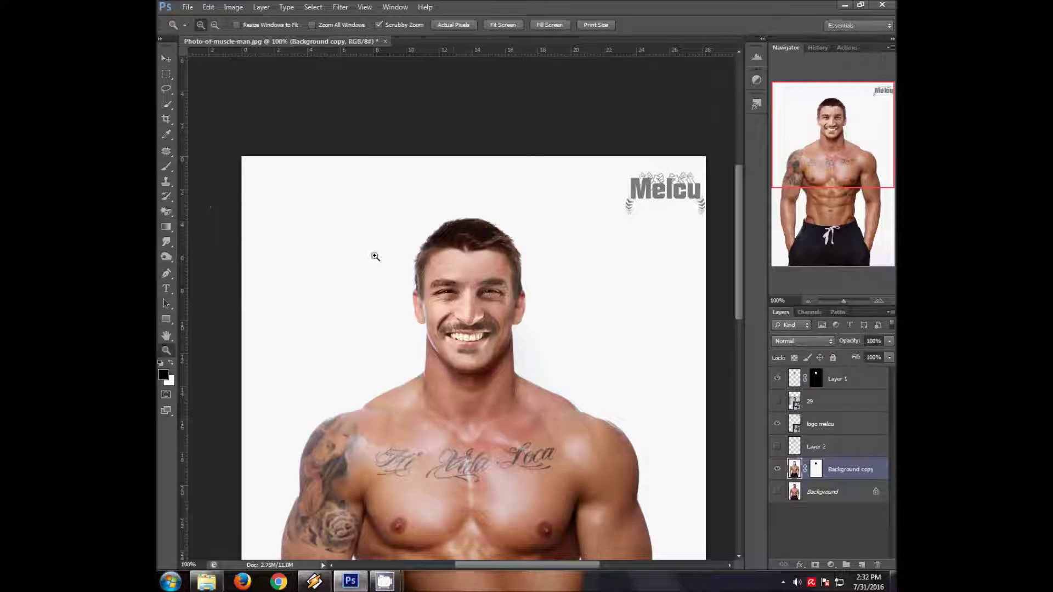
scroll(375, 256, "down", 3)
key("e")
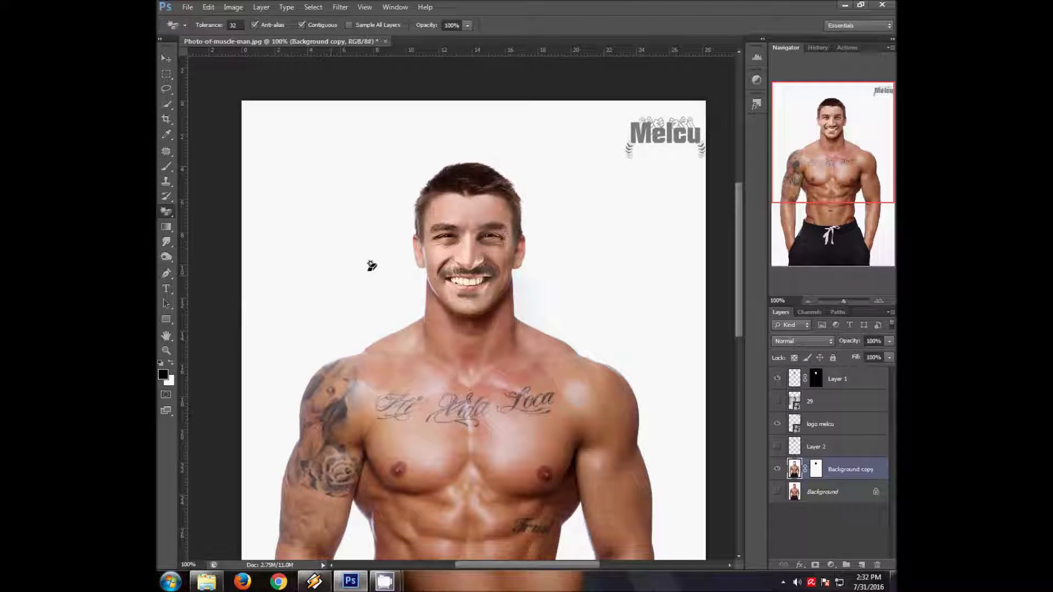
left_click(354, 217)
Erase the white gaps beside both arms, then fit the image on screen
scroll(351, 222, "down", 2)
scroll(351, 222, "down", 2)
scroll(353, 223, "down", 3)
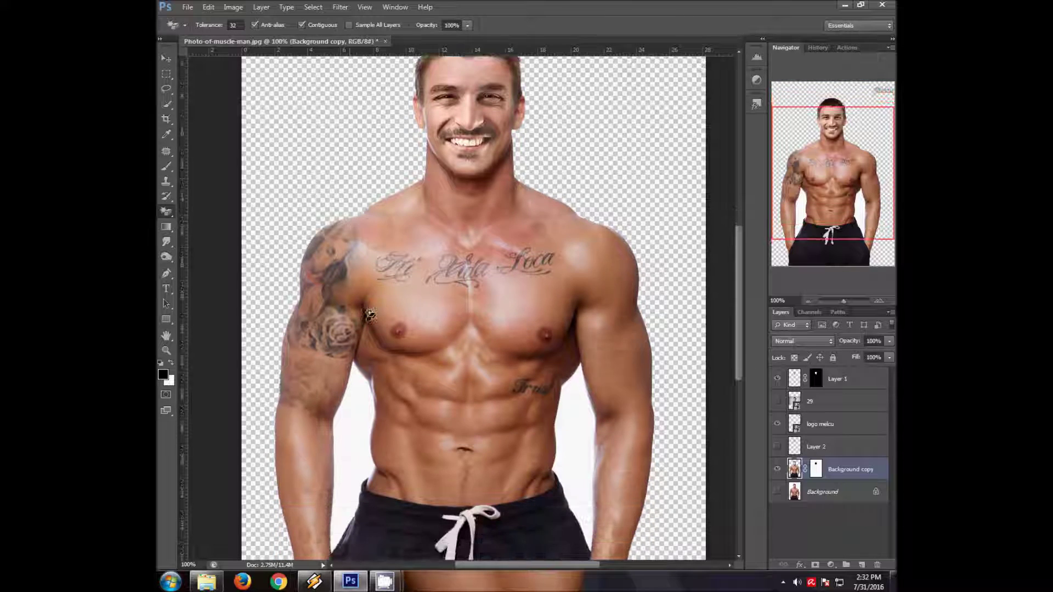
left_click(349, 426)
left_click(570, 430)
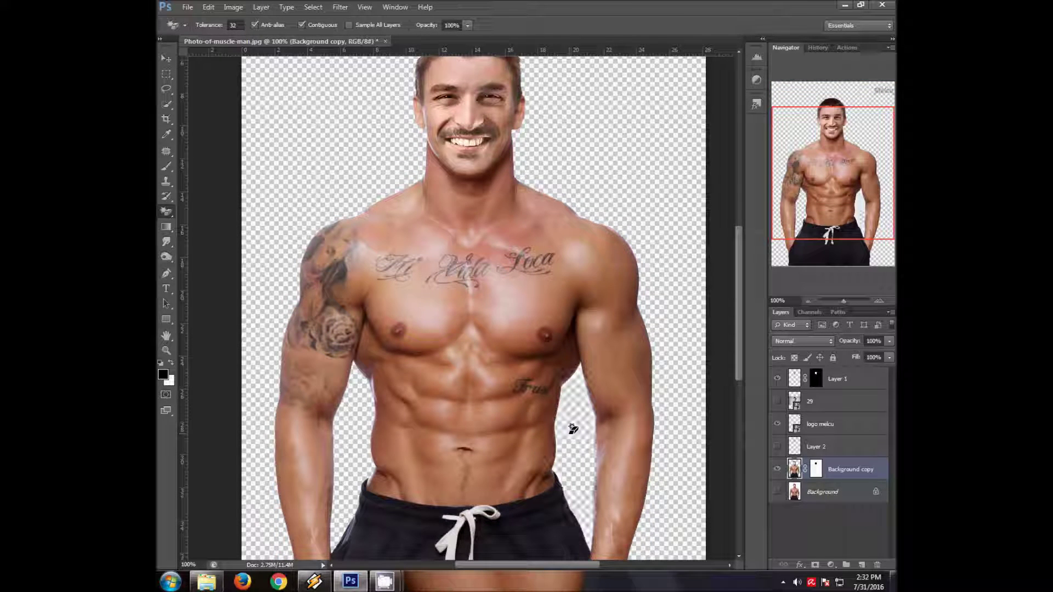
left_click(166, 350)
right_click(430, 273)
left_click(452, 286)
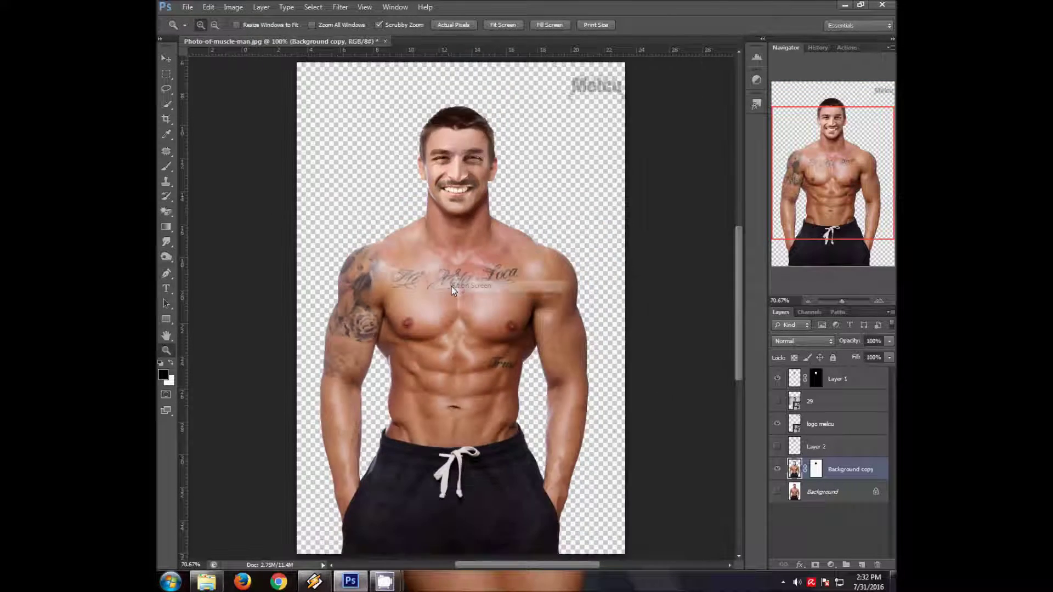
Place 590983-boat-on-seacoast above Background, scaled to about 137% to fill the canvas
left_click(832, 491)
left_click(206, 581)
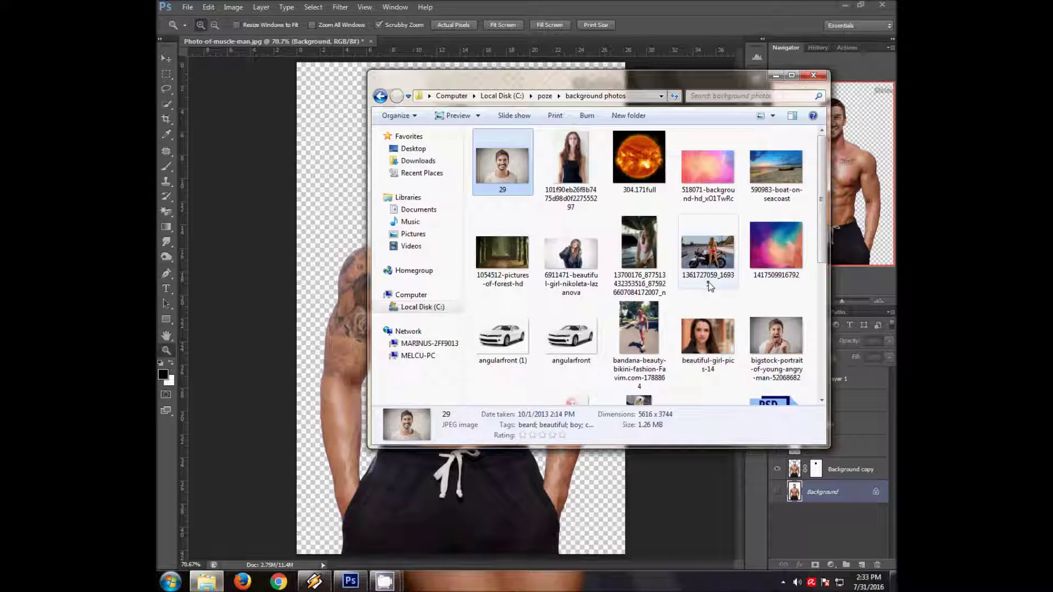
left_click_drag(775, 167, 334, 326)
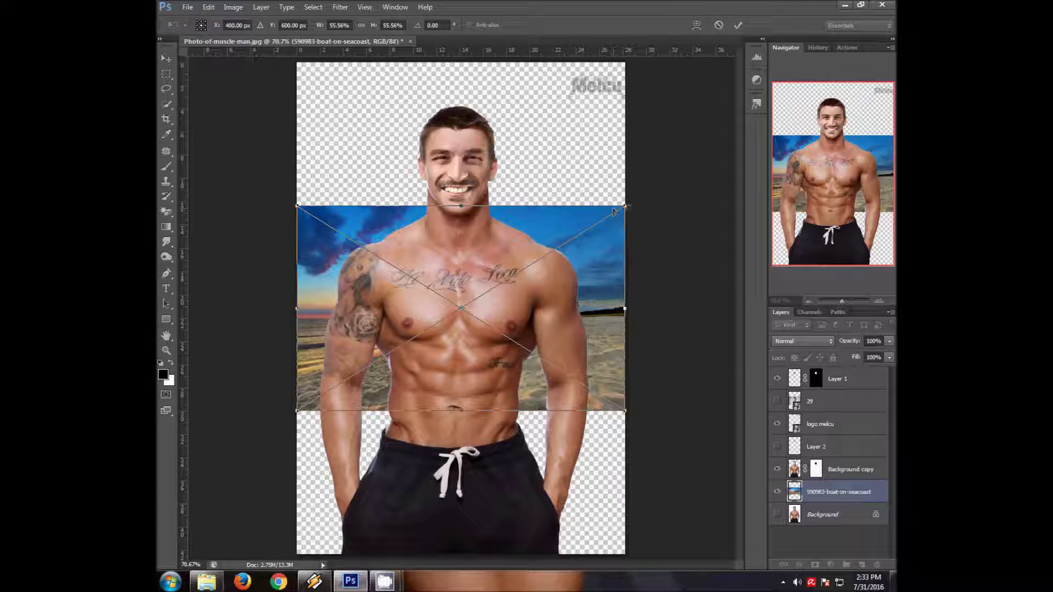
left_click_drag(627, 205, 850, 30)
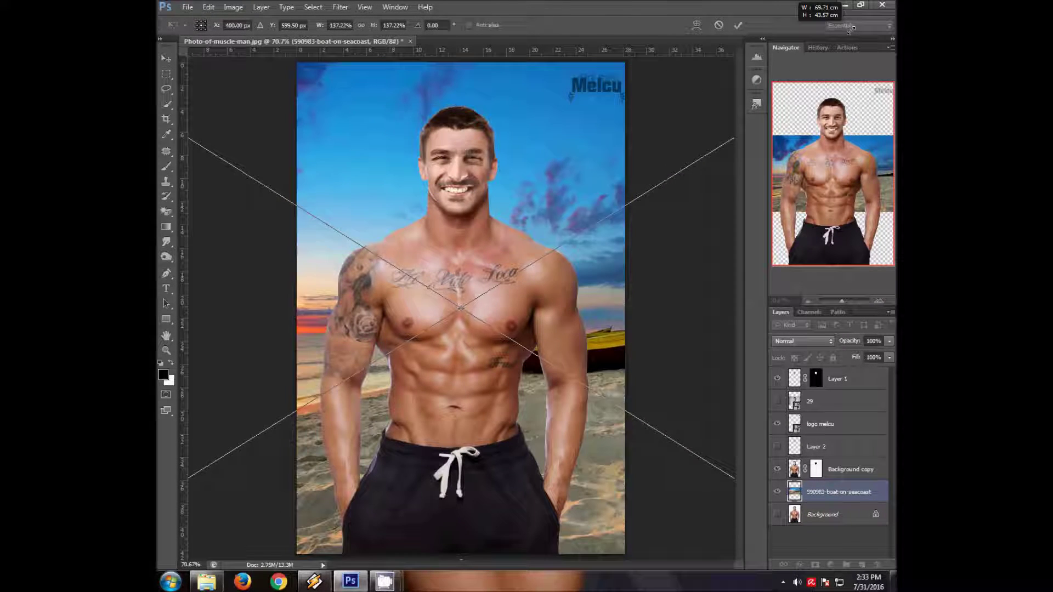
left_click(167, 76)
left_click(468, 220)
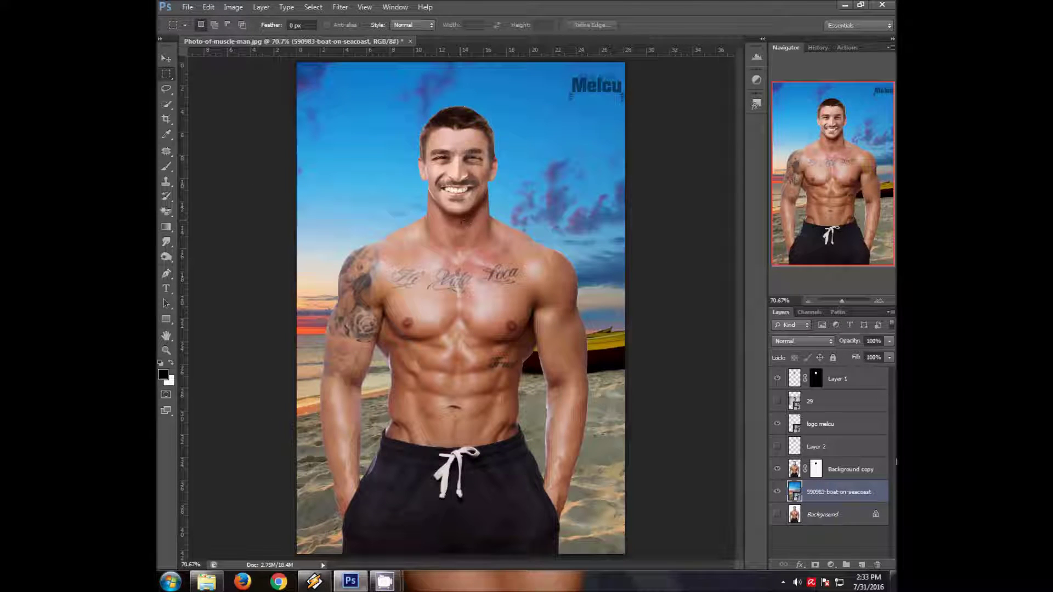
left_click(794, 472)
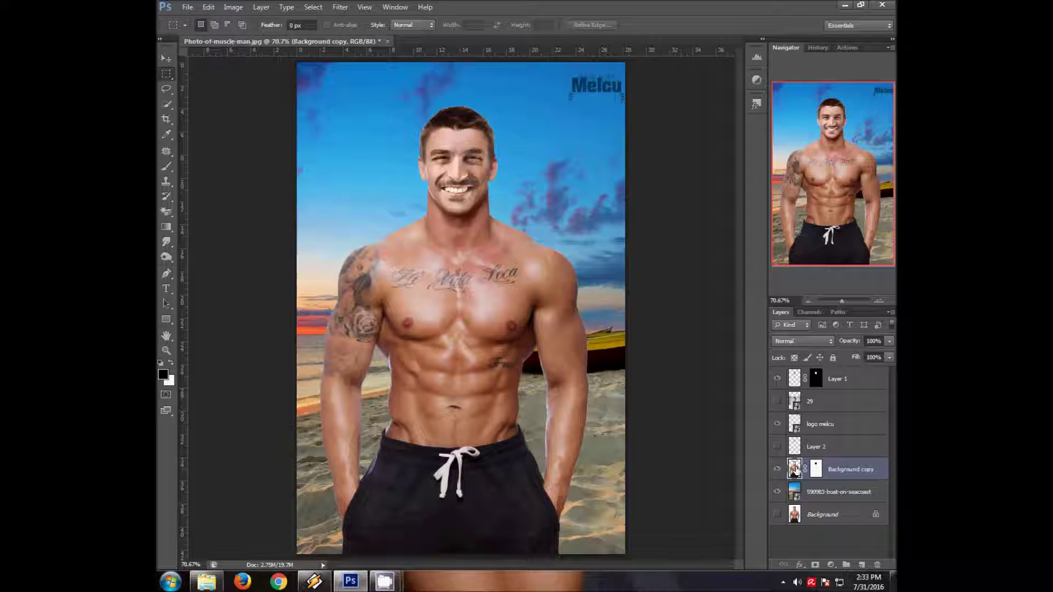
Combine Layer 1 and Background copy into a single smart object
left_click(795, 469, "ctrl")
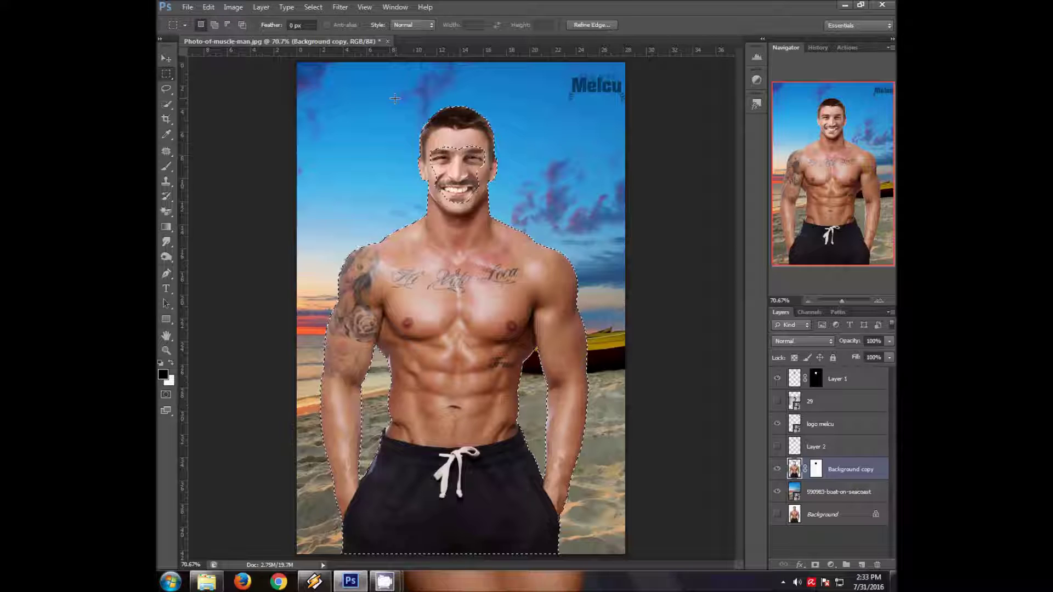
key("ctrl+d")
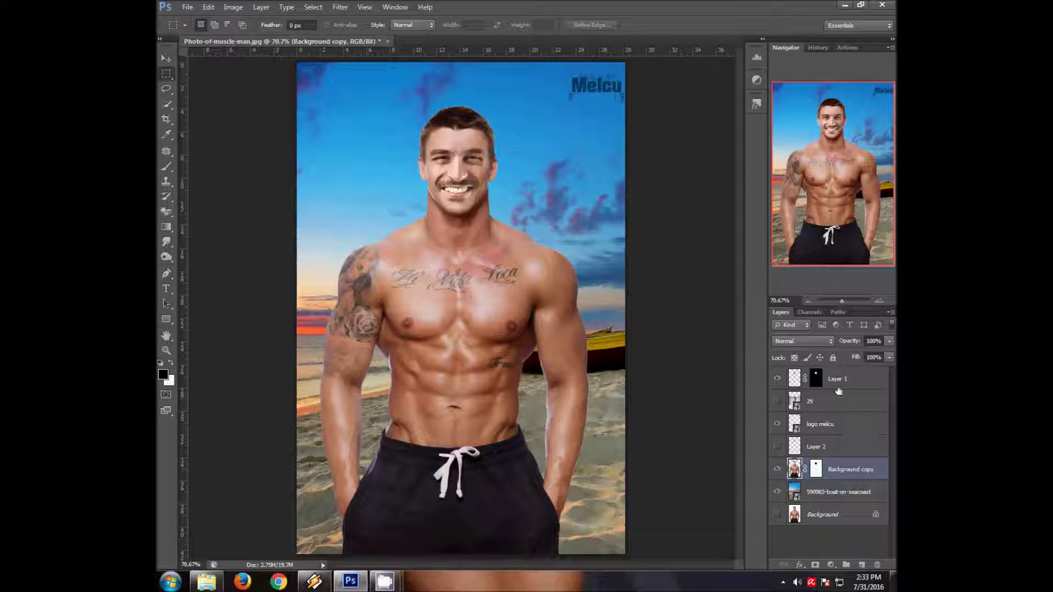
left_click(837, 379)
left_click(851, 475, "ctrl")
right_click(851, 475)
left_click(823, 138)
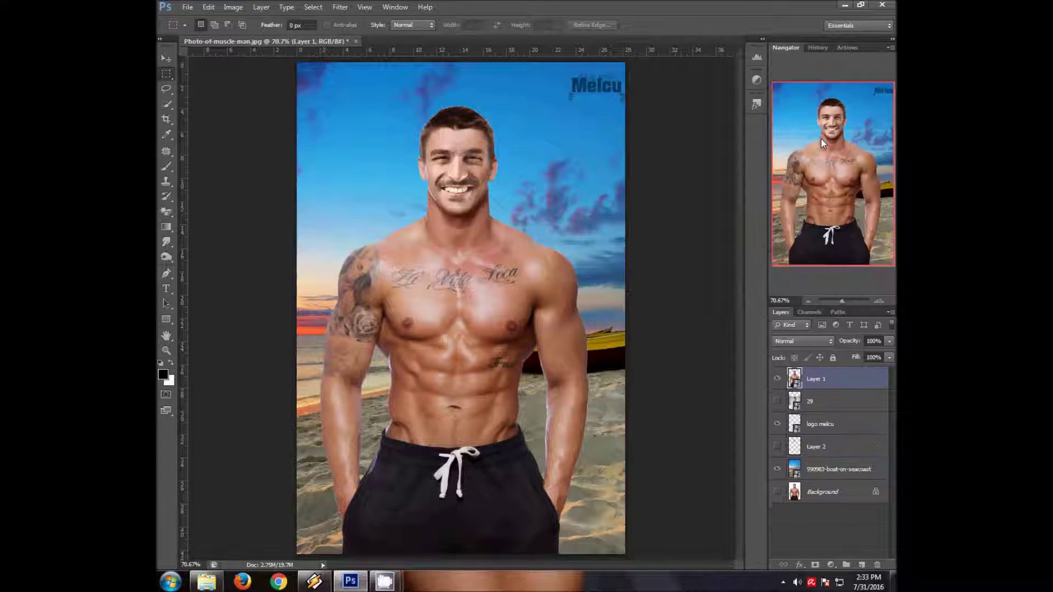
Load the man's outline as a selection and contract it by 1 pixel
left_click(796, 382, "ctrl")
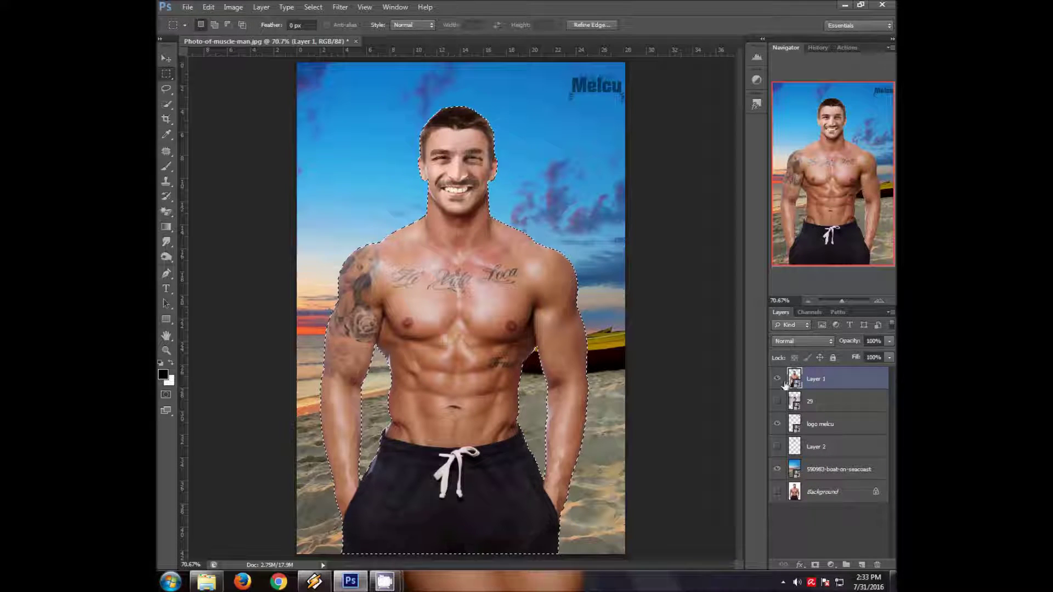
left_click(313, 6)
left_click(364, 150)
left_click(455, 168)
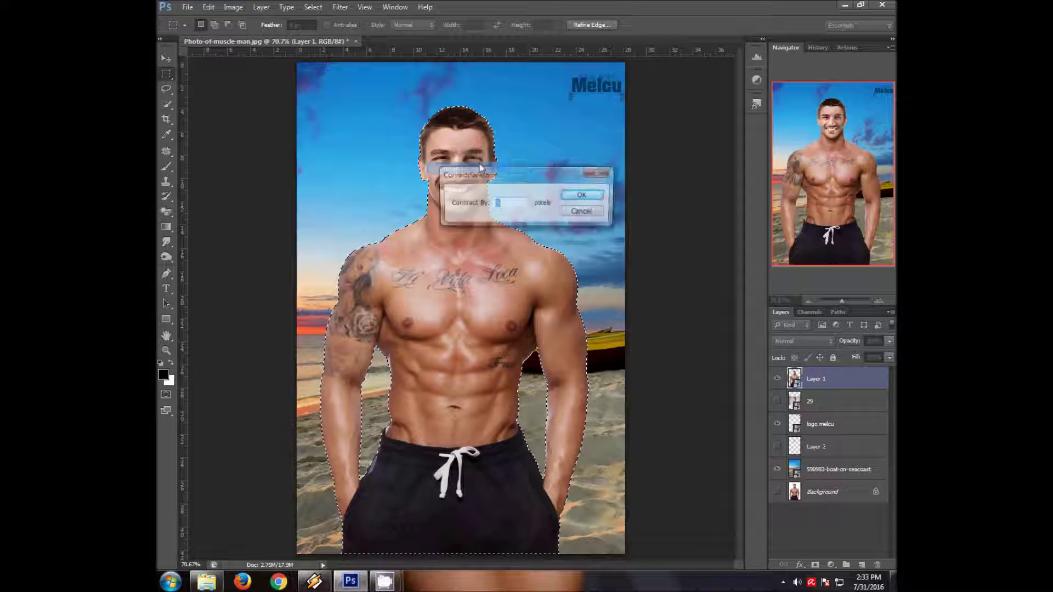
left_click_drag(510, 190, 641, 93)
type("1")
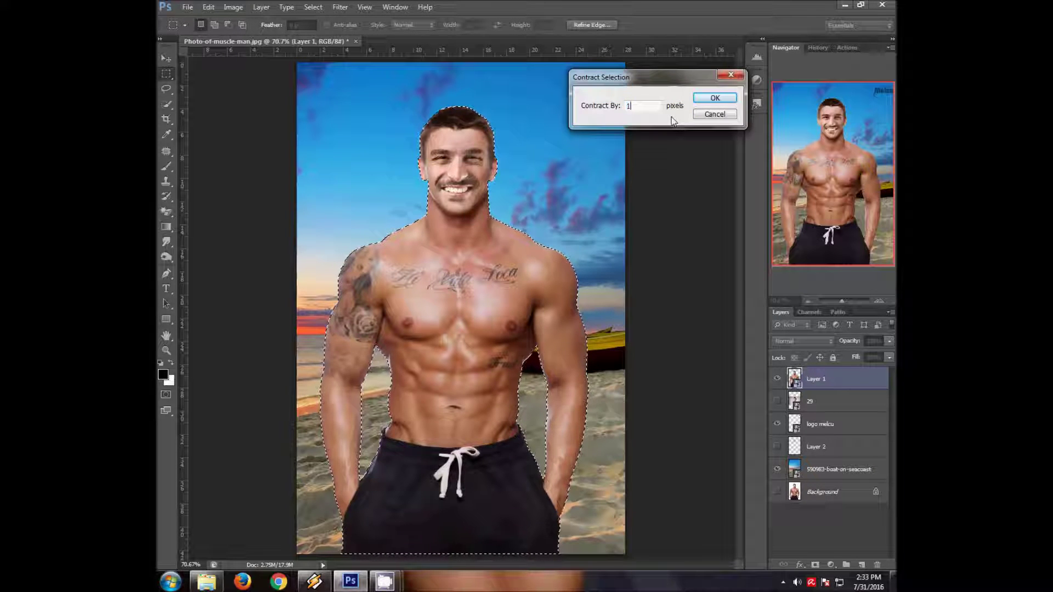
left_click(728, 101)
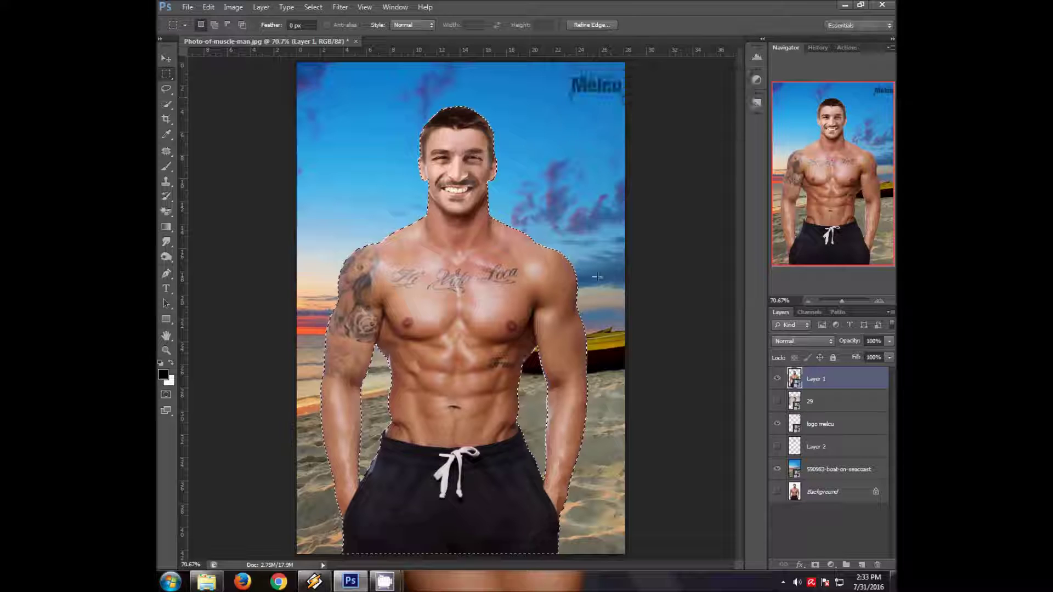
Rasterize Layer 1 and cut the selected man onto new Layer 3
right_click(503, 272)
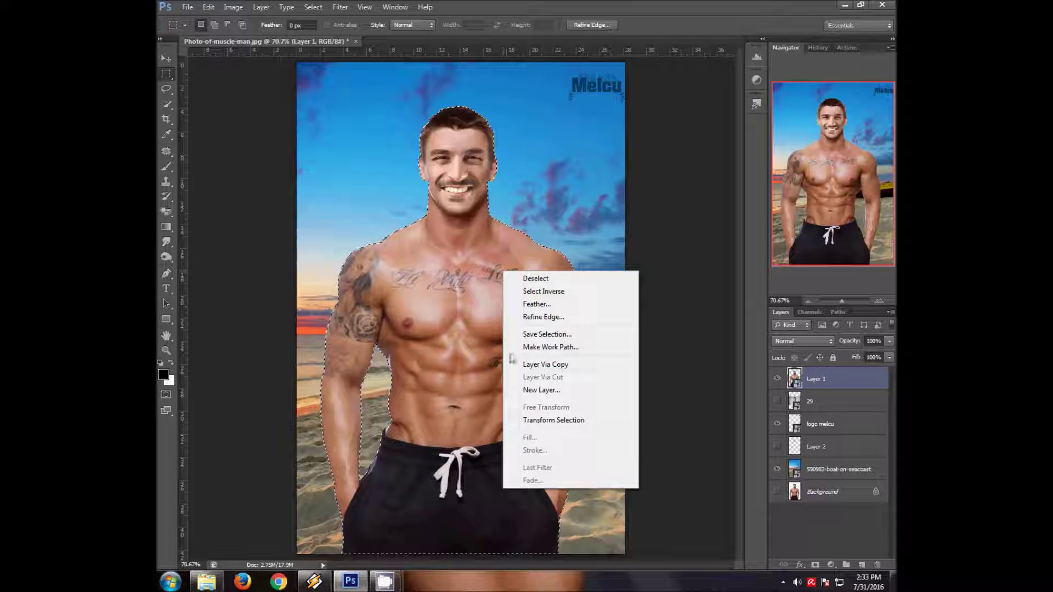
left_click(823, 383)
right_click(822, 384)
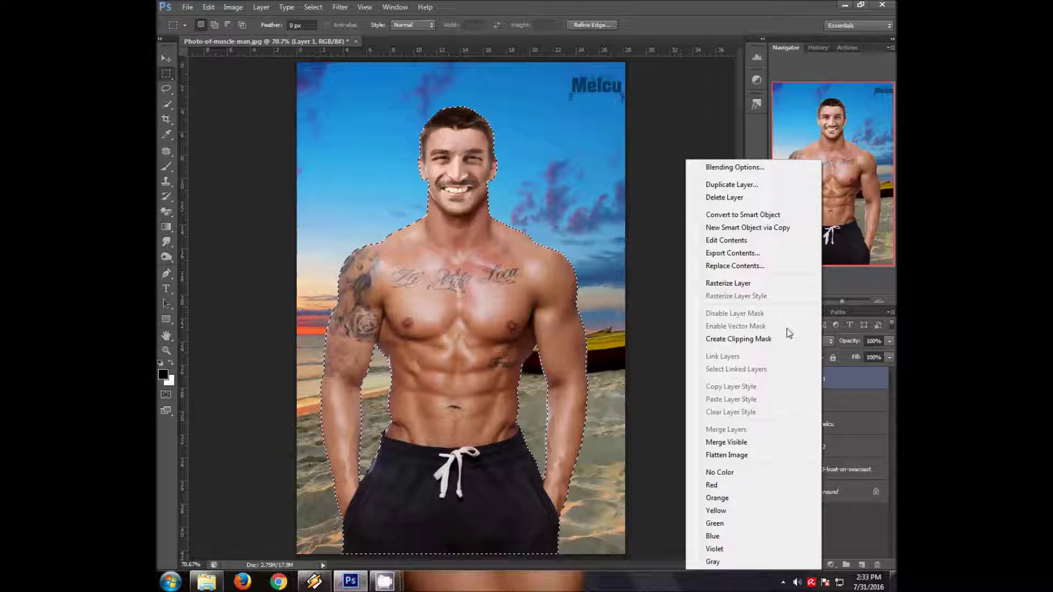
left_click(759, 283)
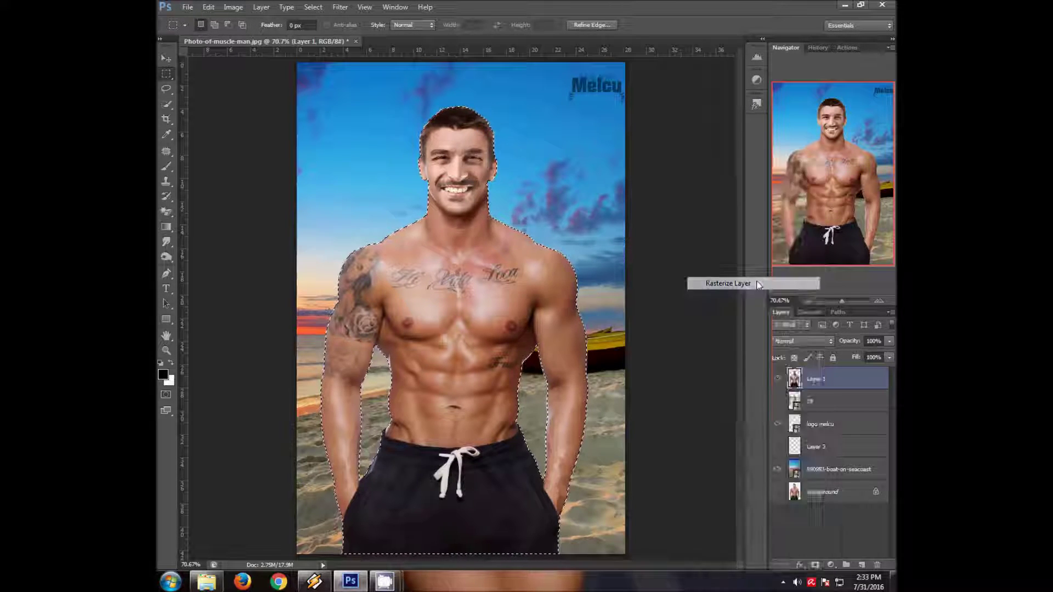
right_click(451, 257)
left_click(512, 361)
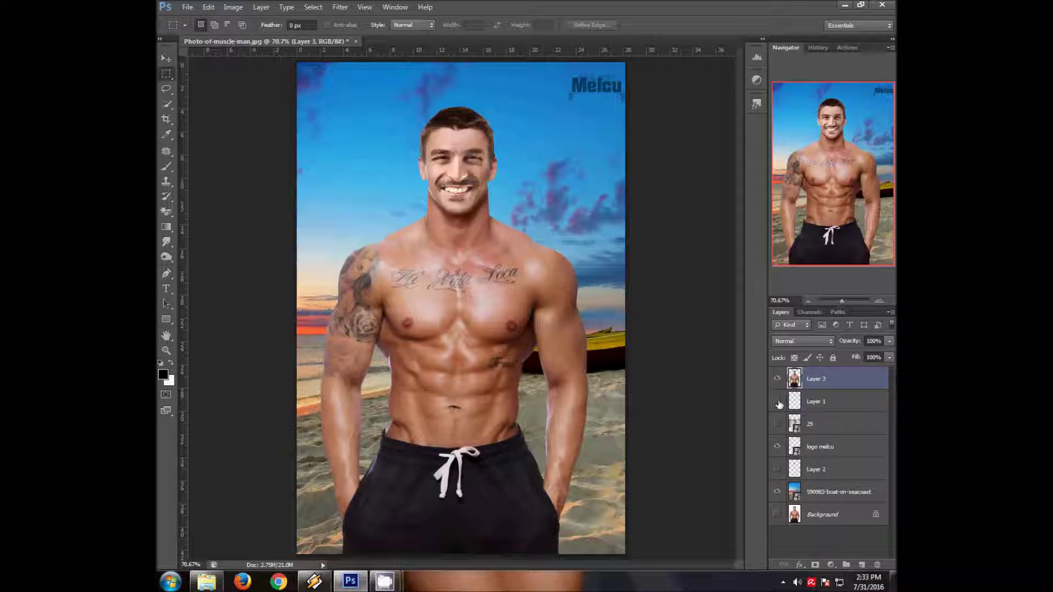
left_click(830, 565)
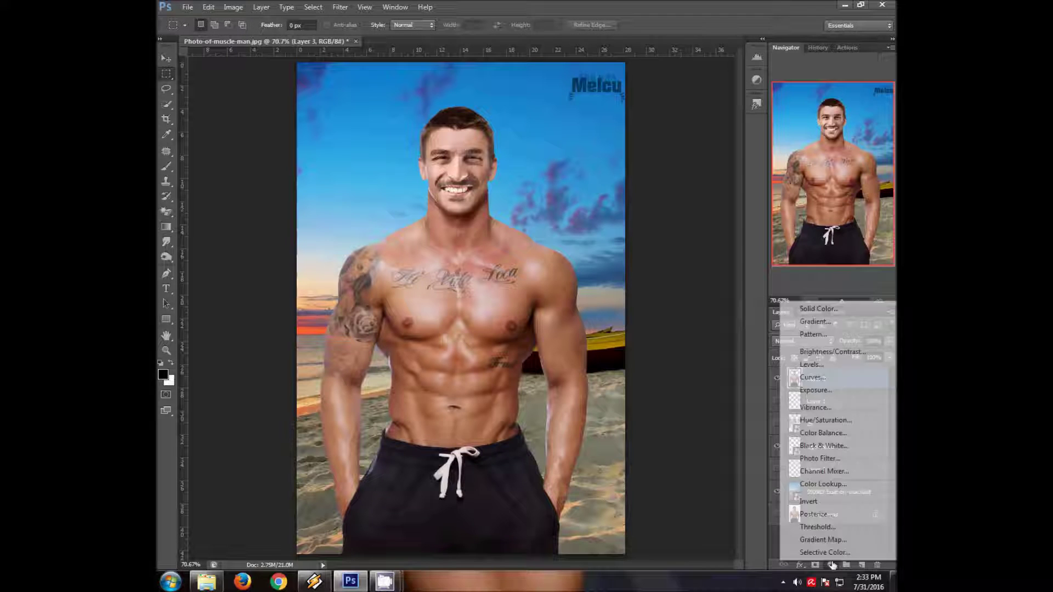
Add a Black & White adjustment layer set to Soft Light at 40% opacity
left_click(847, 447)
left_click(824, 341)
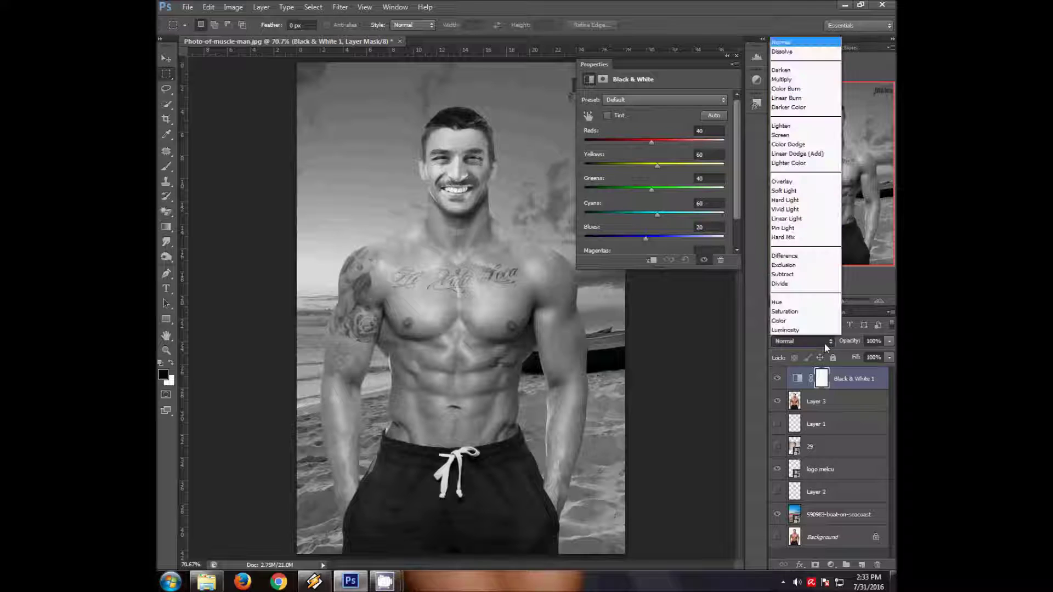
left_click(808, 190)
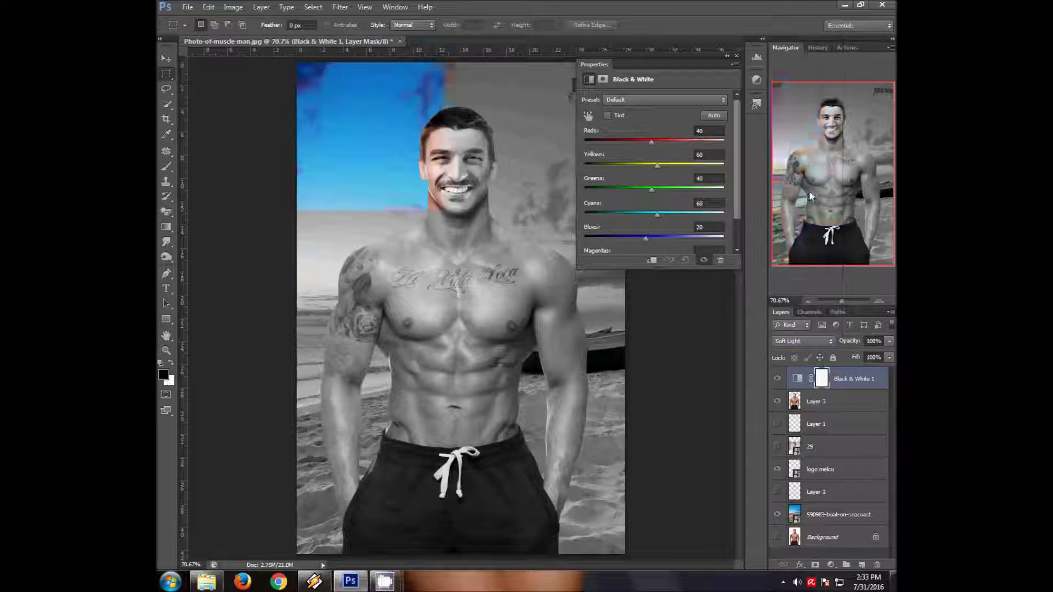
mouse_move(838, 344)
left_mouse_down()
mouse_move(804, 343)
mouse_move(813, 346)
left_mouse_up()
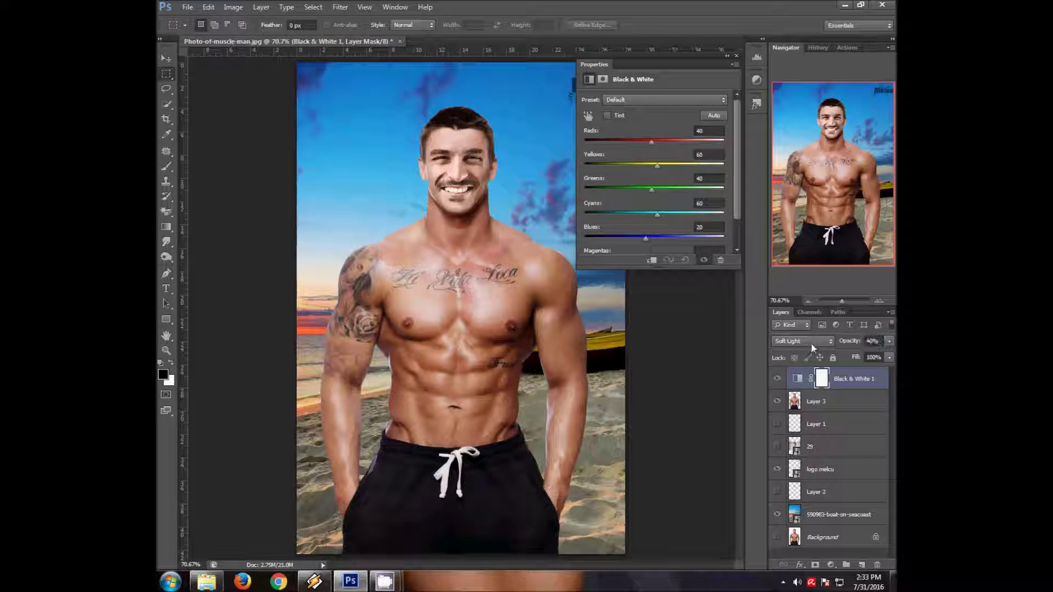
left_click(736, 56)
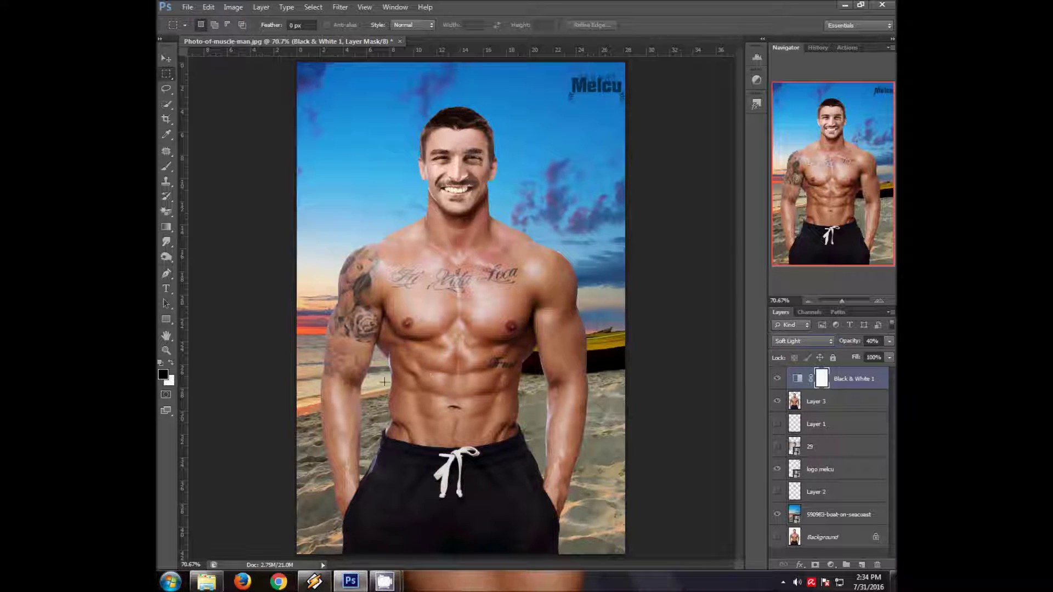